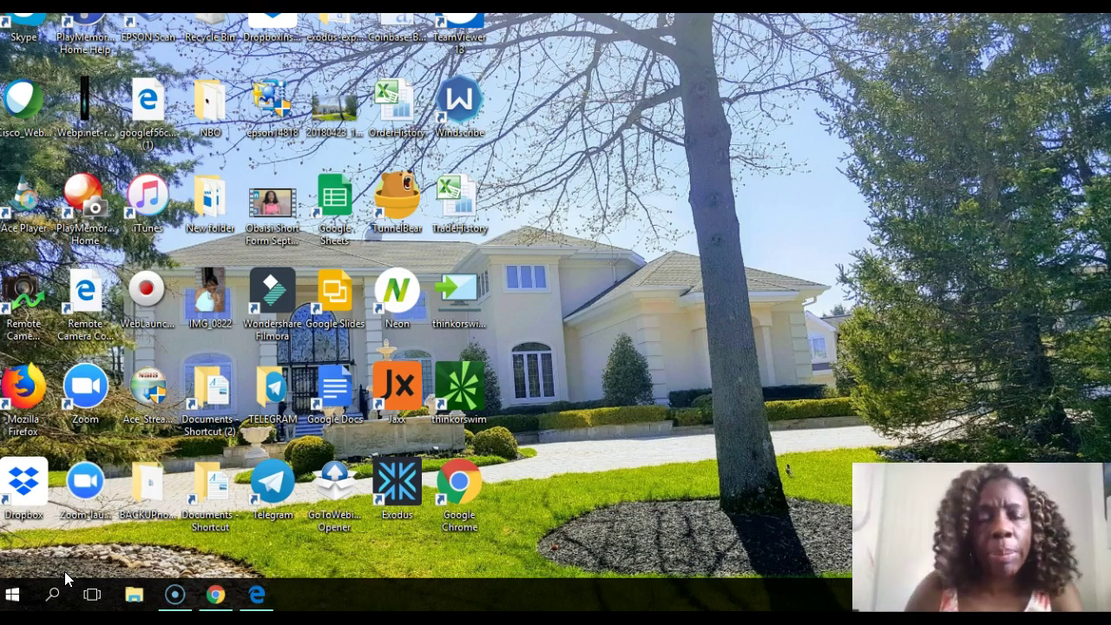
Step: Launch thinkorswim and choose Paper Money as the trading mode for the login
left_click(95, 572)
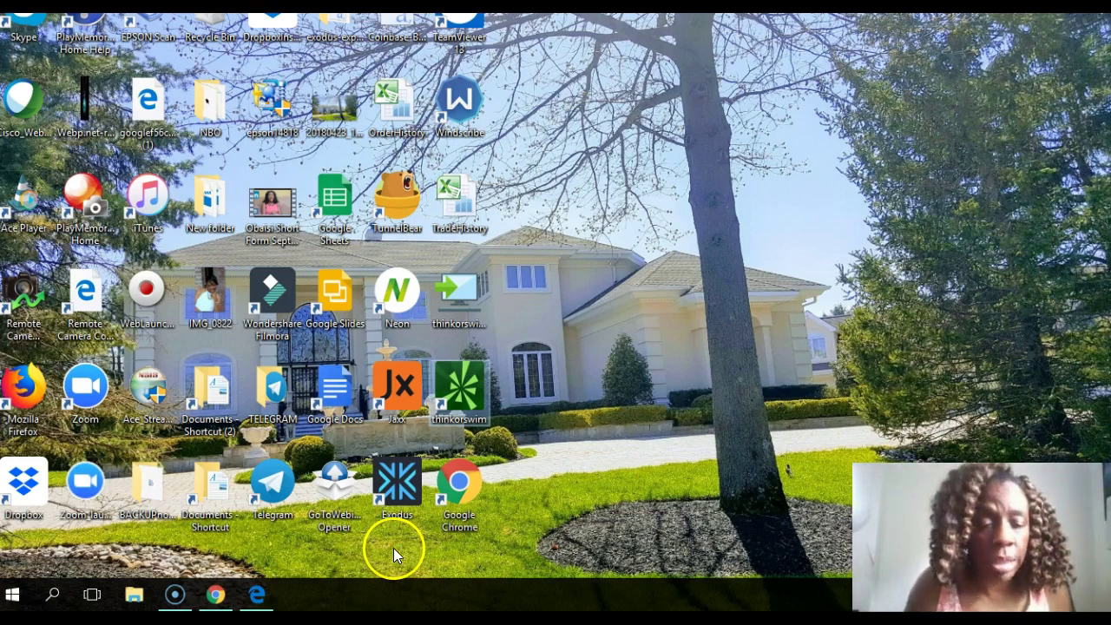
double_click(463, 395)
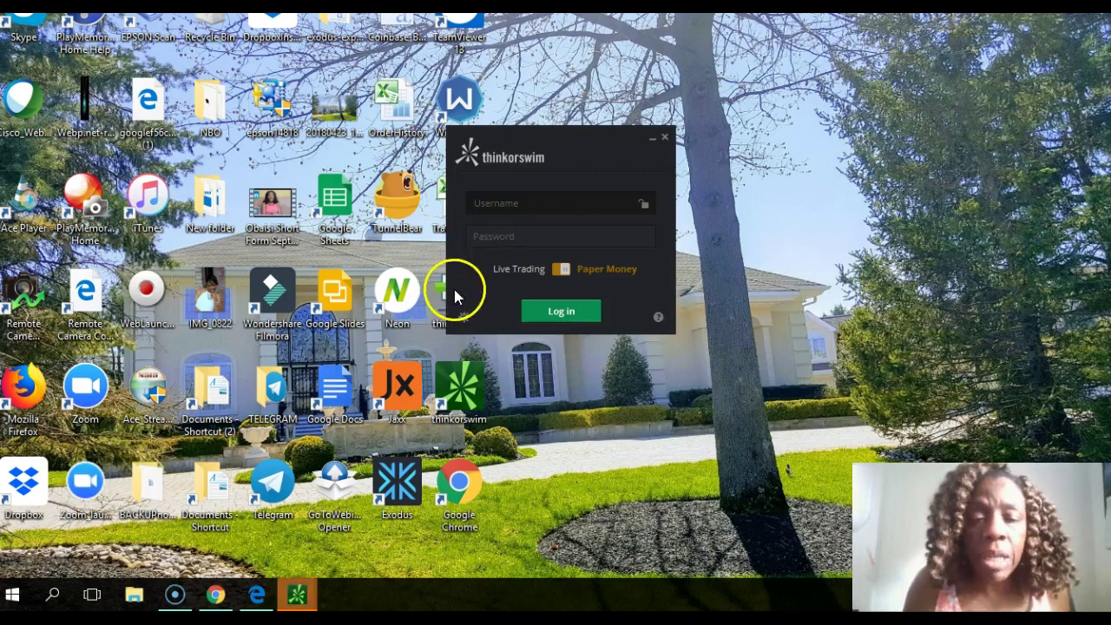
left_click(561, 269)
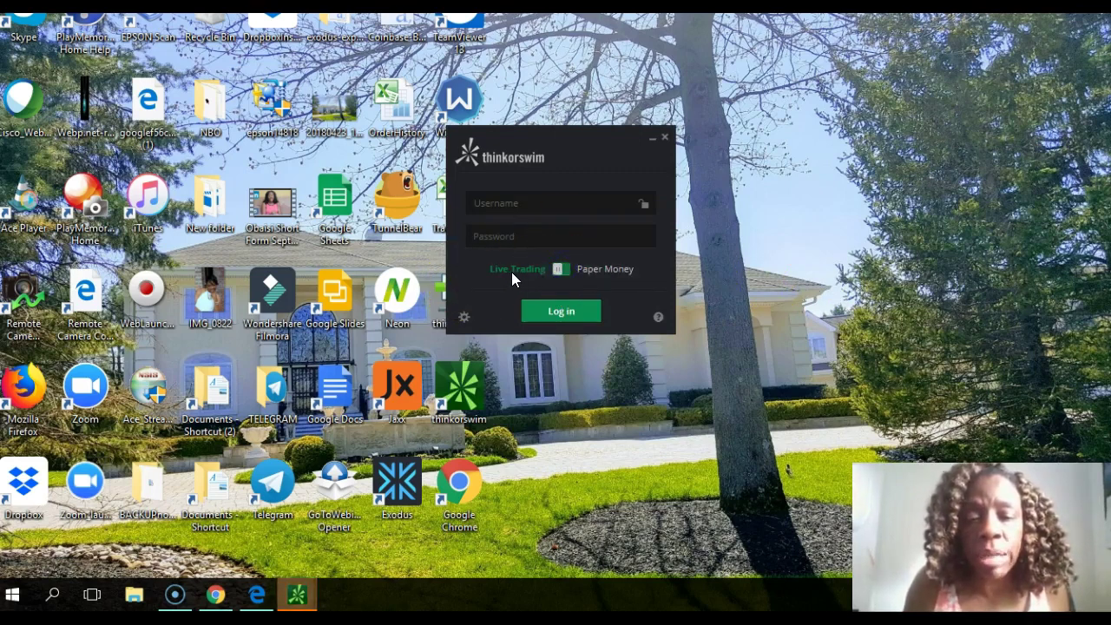
left_click(556, 272)
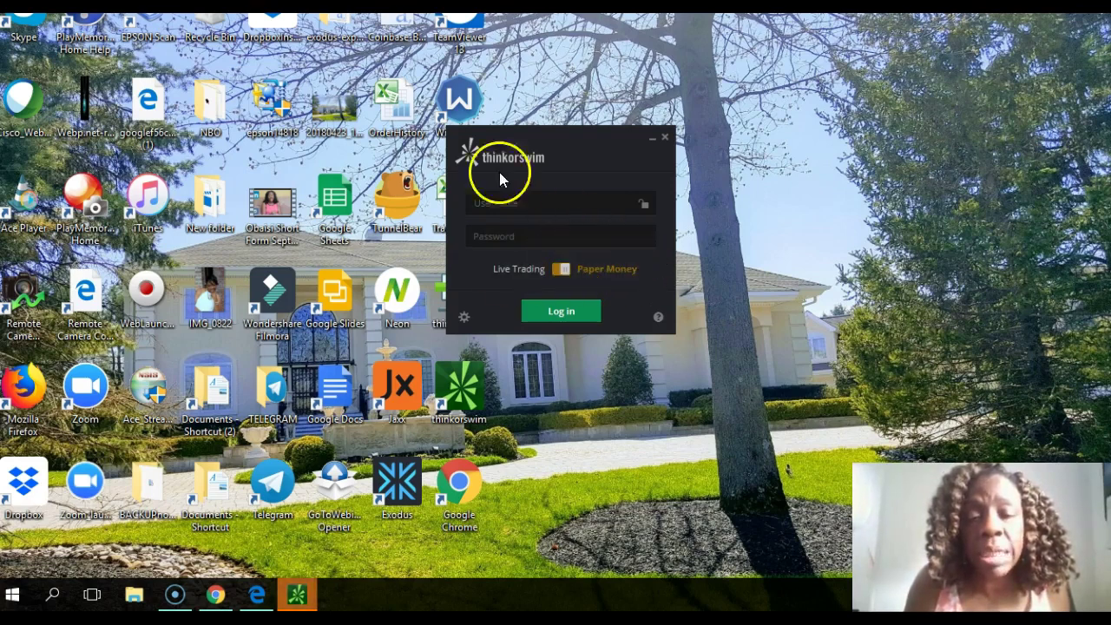
Step: Enter the account username and password and log in to the Paper Money account
left_click(503, 198)
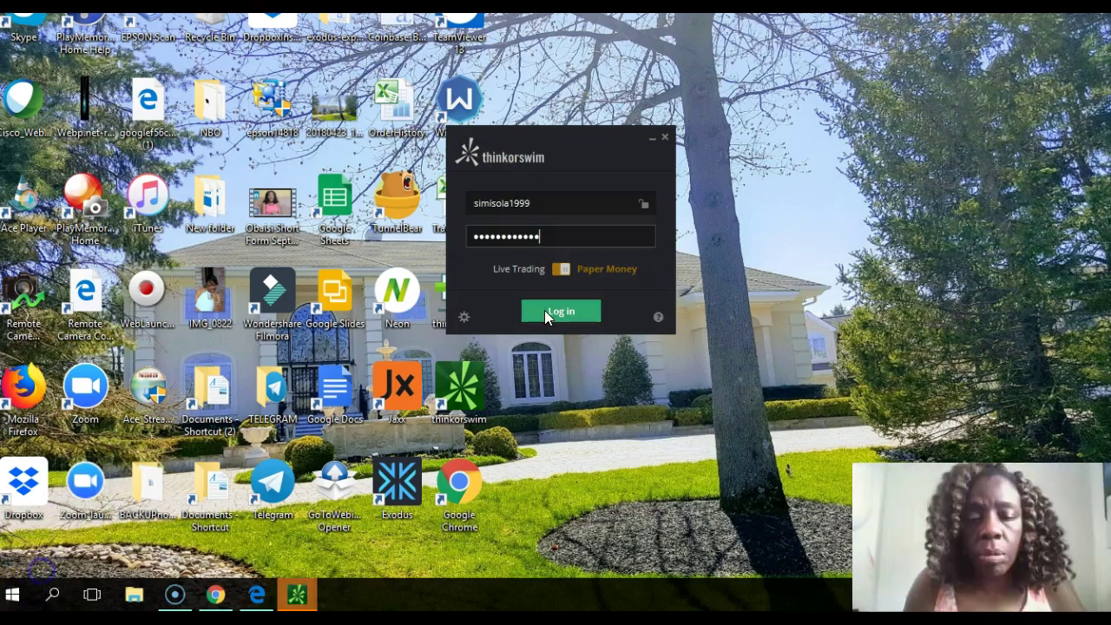
left_click(545, 310)
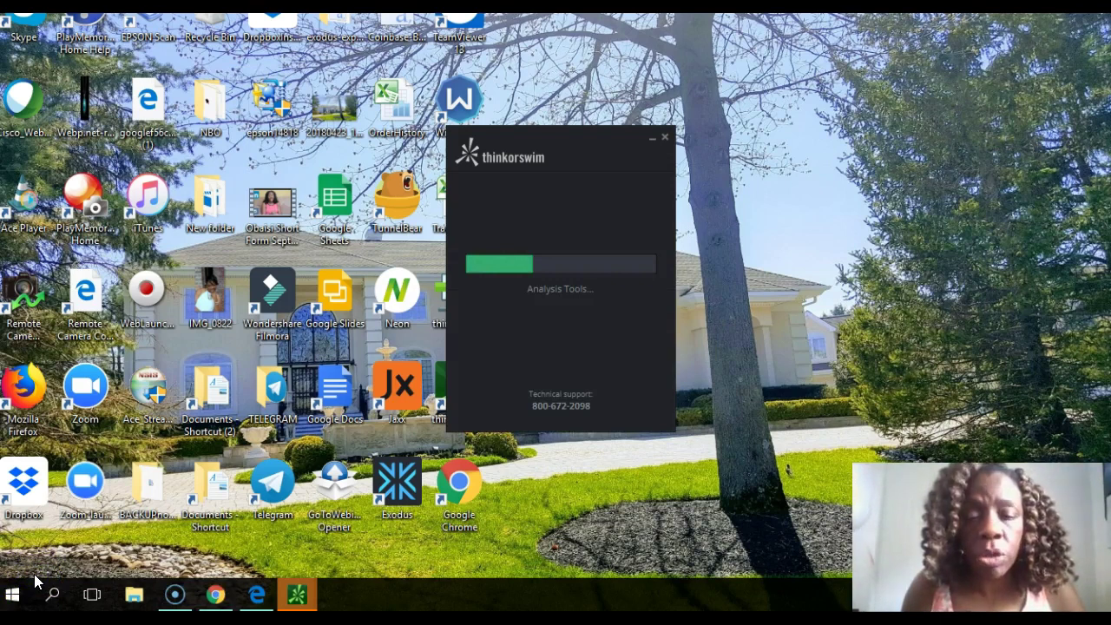
left_click(114, 545)
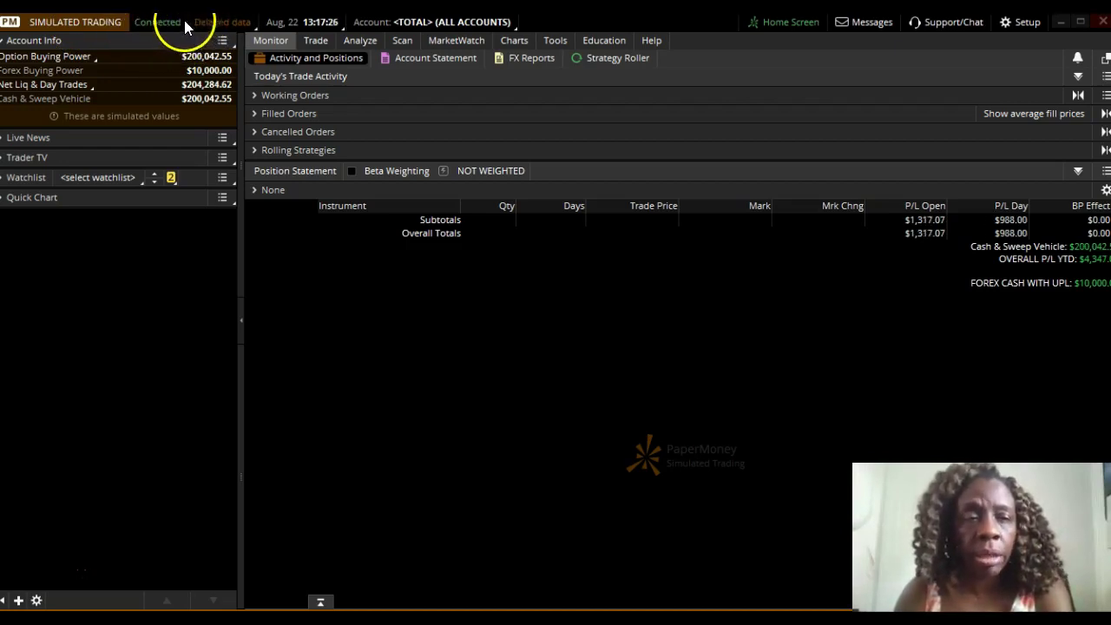
Step: Check the simulated account's connection status and its option buying power in the account information
mouse_move(134, 23)
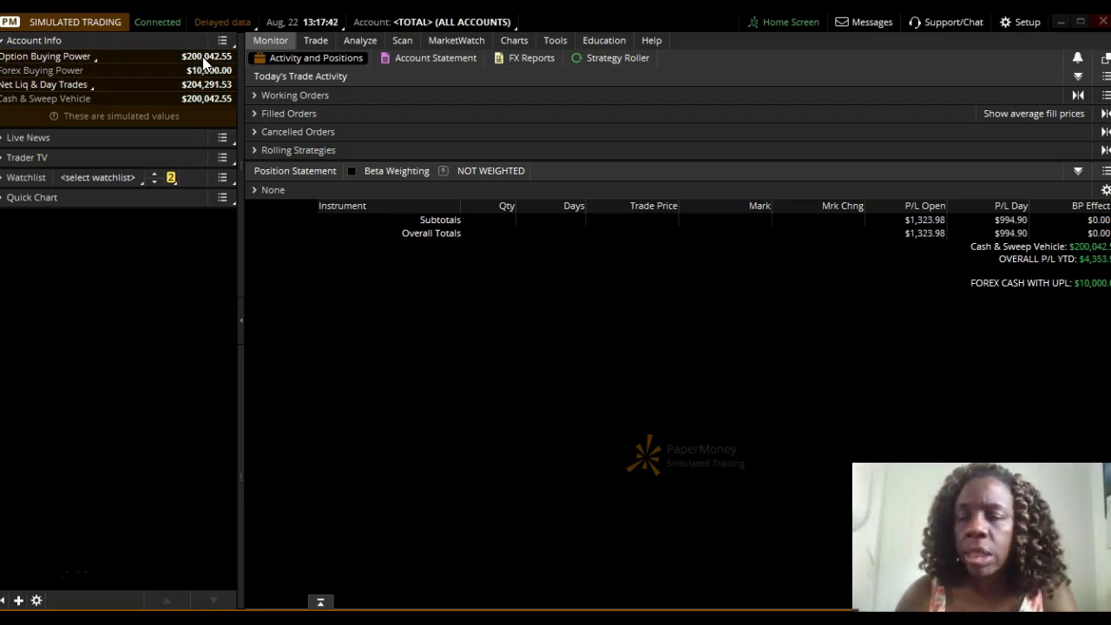
left_click(207, 63)
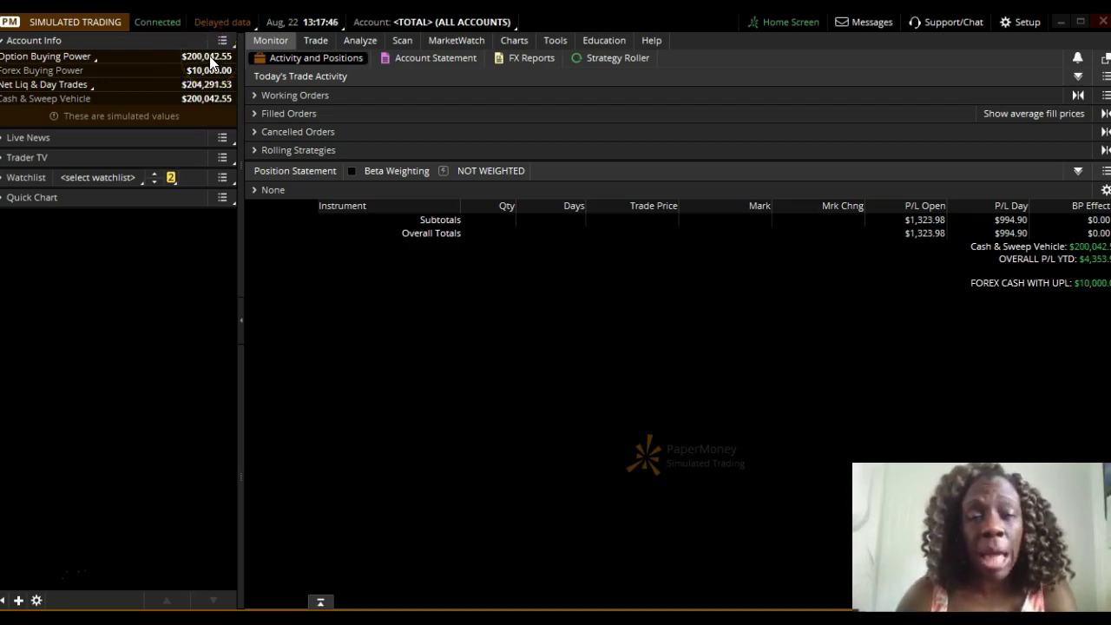
left_click(67, 447)
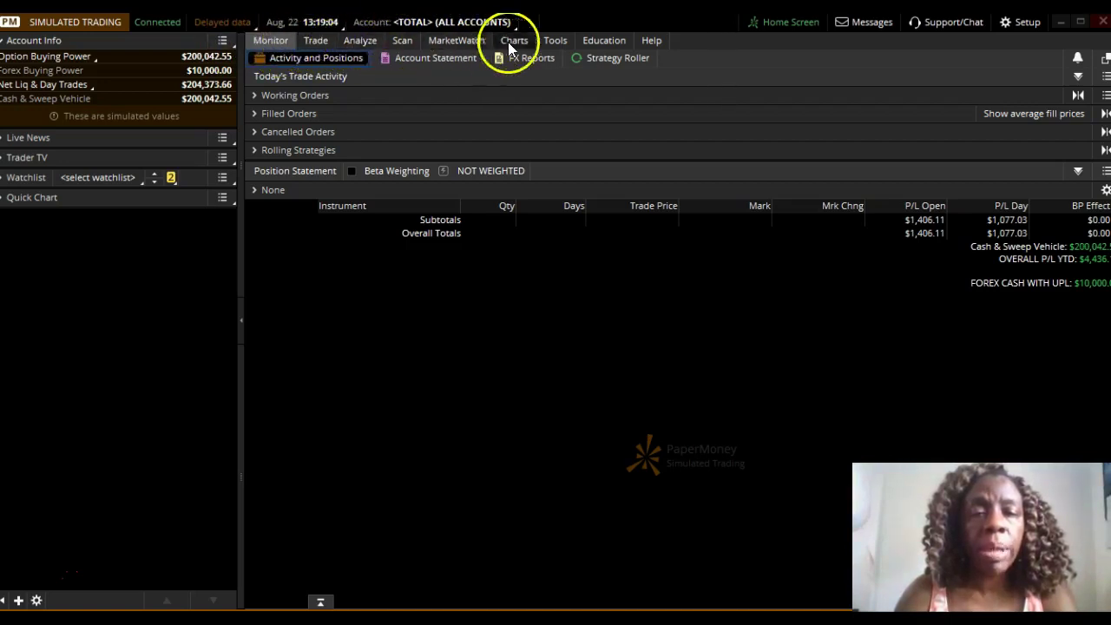
Step: Look over the platform's main sections, including Monitor, Trade, Analyze and Education
left_click(272, 41)
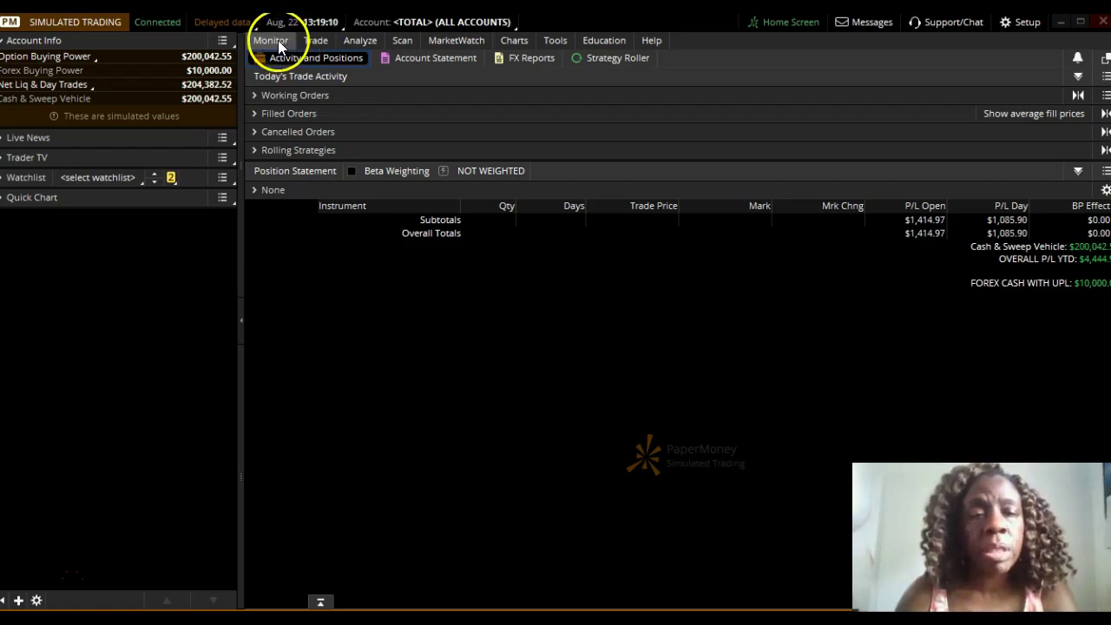
mouse_move(325, 36)
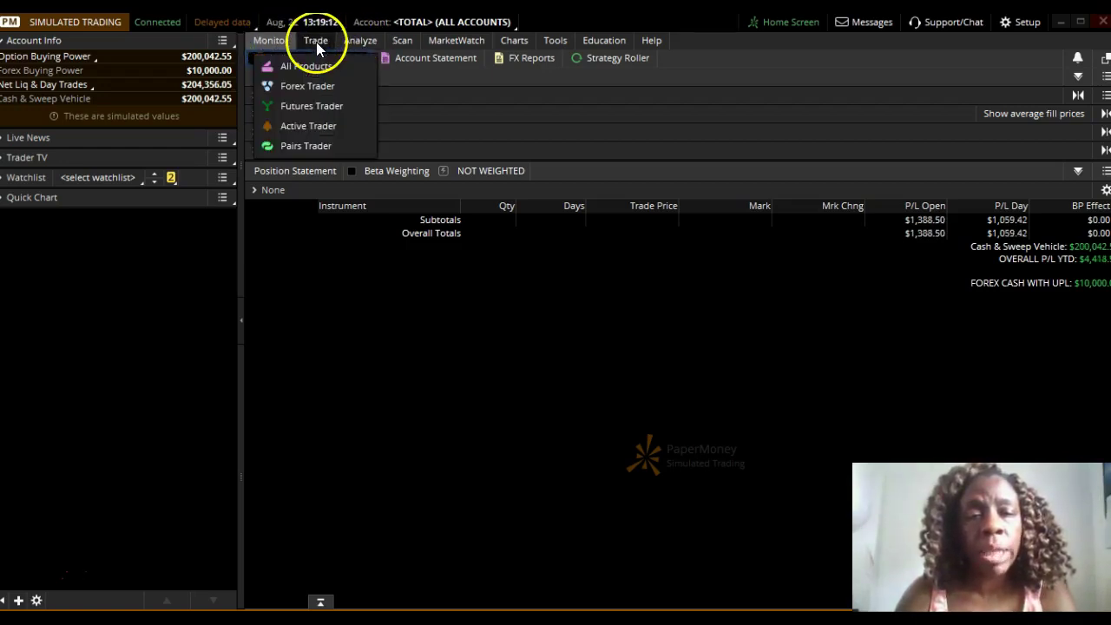
mouse_move(599, 40)
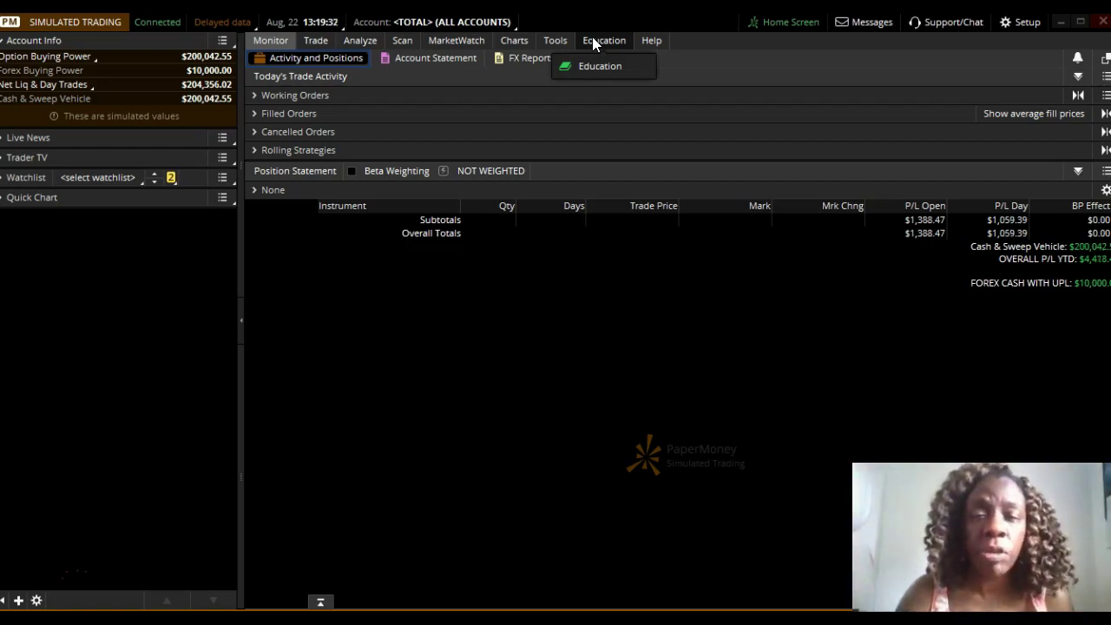
left_click(594, 40)
left_click(590, 40)
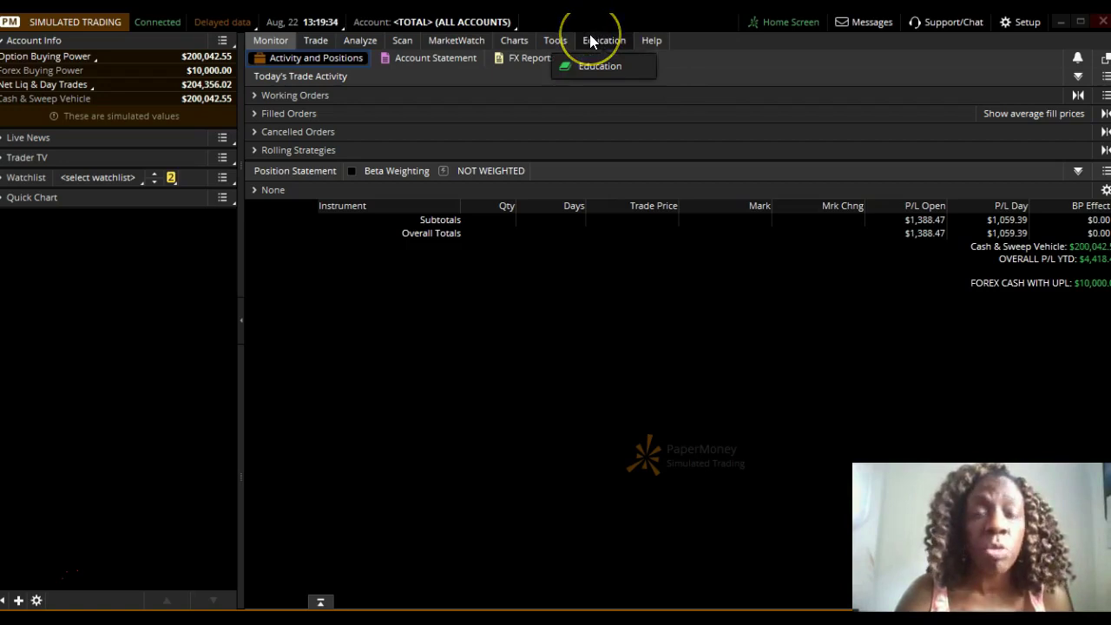
left_click(603, 39)
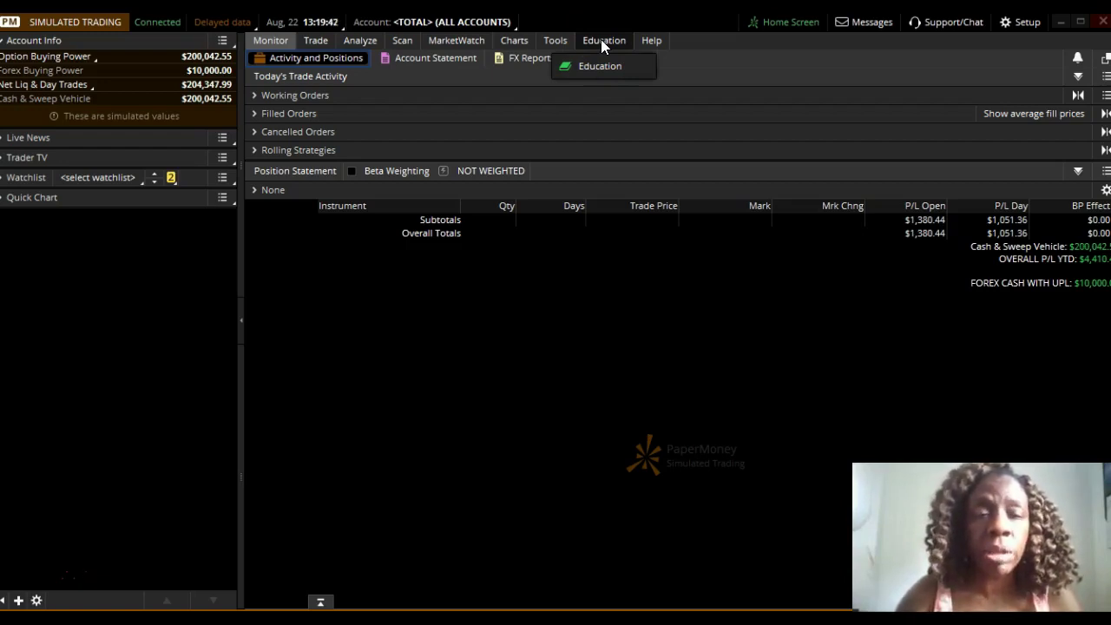
left_click(375, 42)
left_click(286, 42)
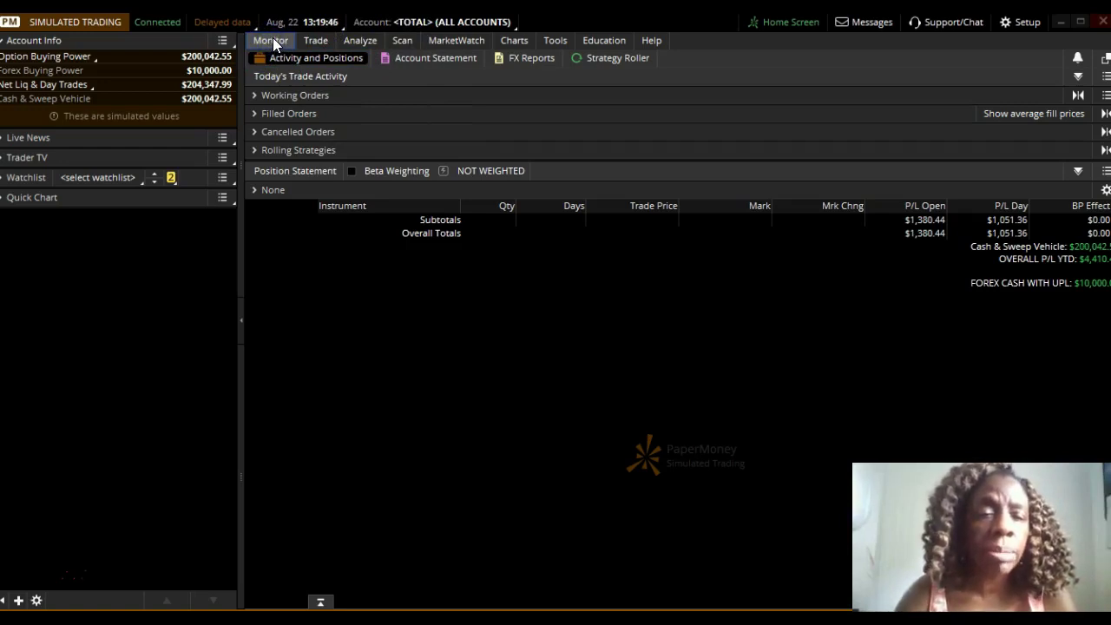
Step: Go to the Trade page for all products and load the symbol NFLX with its option chain
left_click(319, 40)
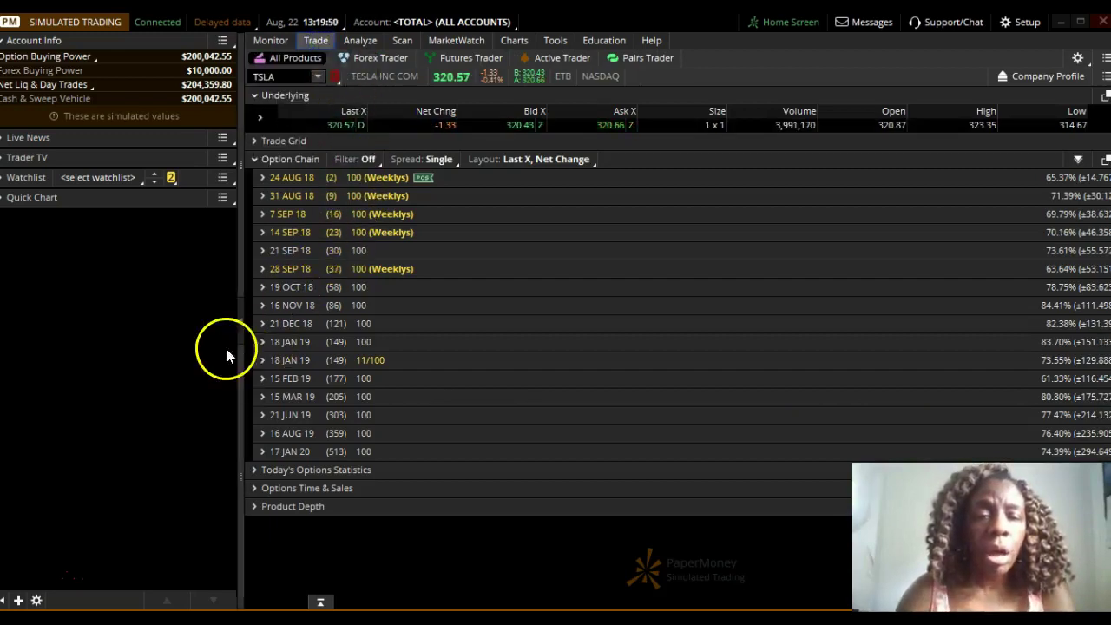
left_click(255, 160)
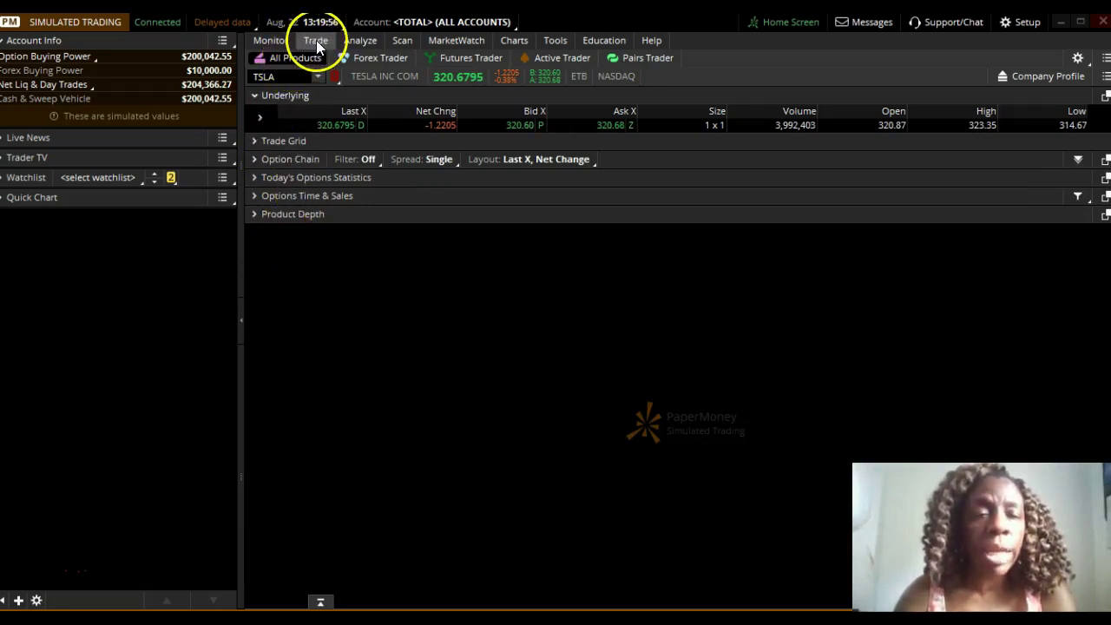
left_click(317, 76)
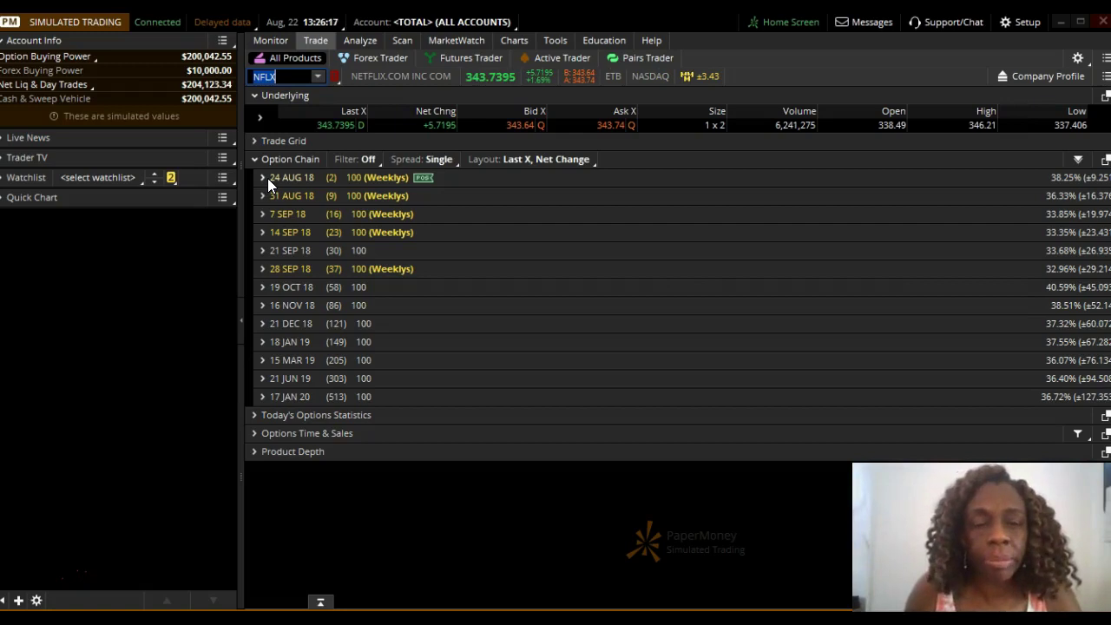
Step: Expand the 24 AUG 18 weekly expiration in the NFLX option chain and show 12 strikes
left_click(264, 178)
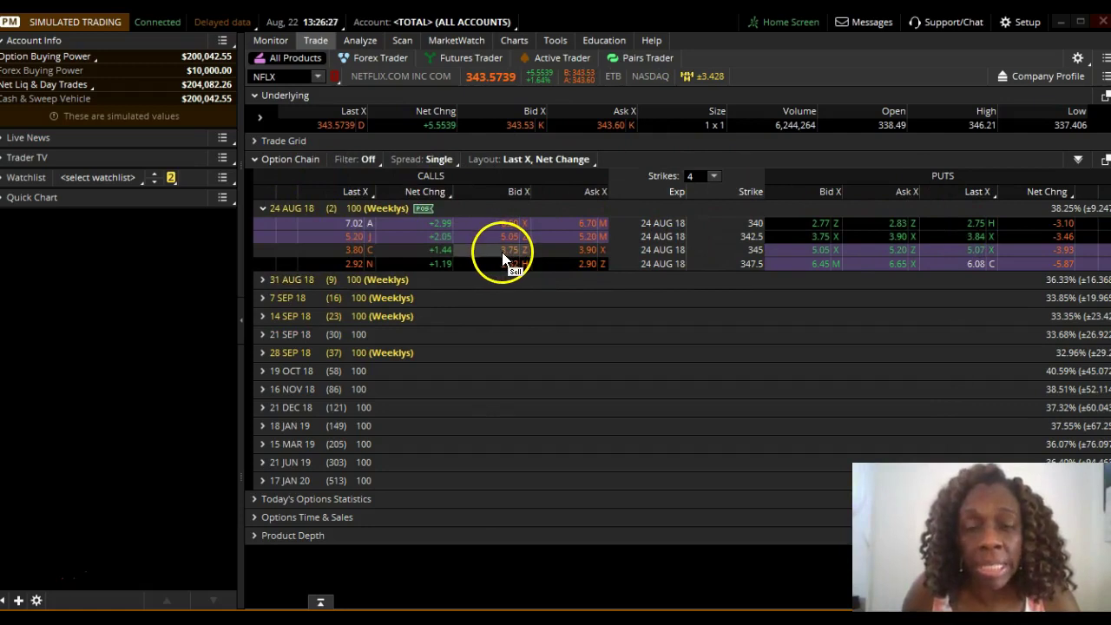
left_click(713, 177)
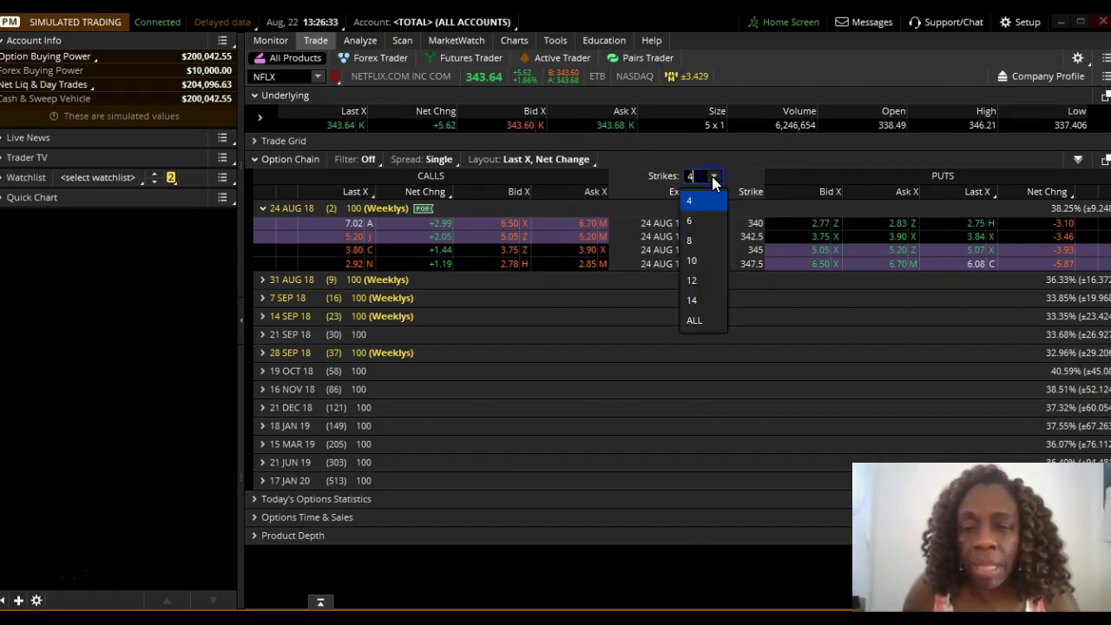
left_click(702, 280)
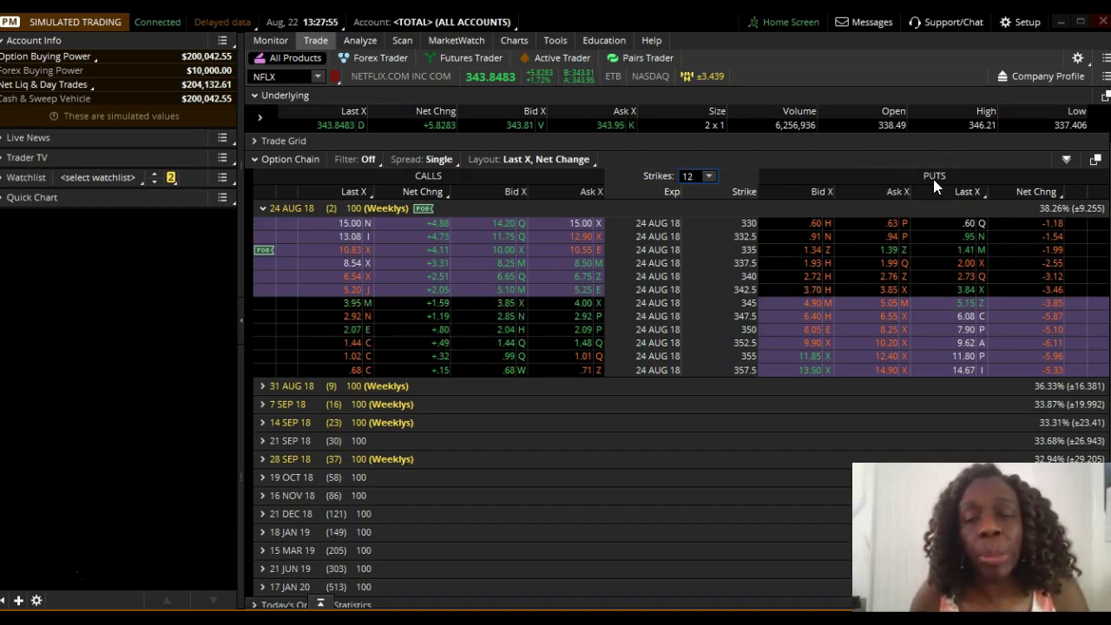
Step: Create a single order for the NFLX 24 AUG 18 335 call and set its side to BUY
left_click(425, 184)
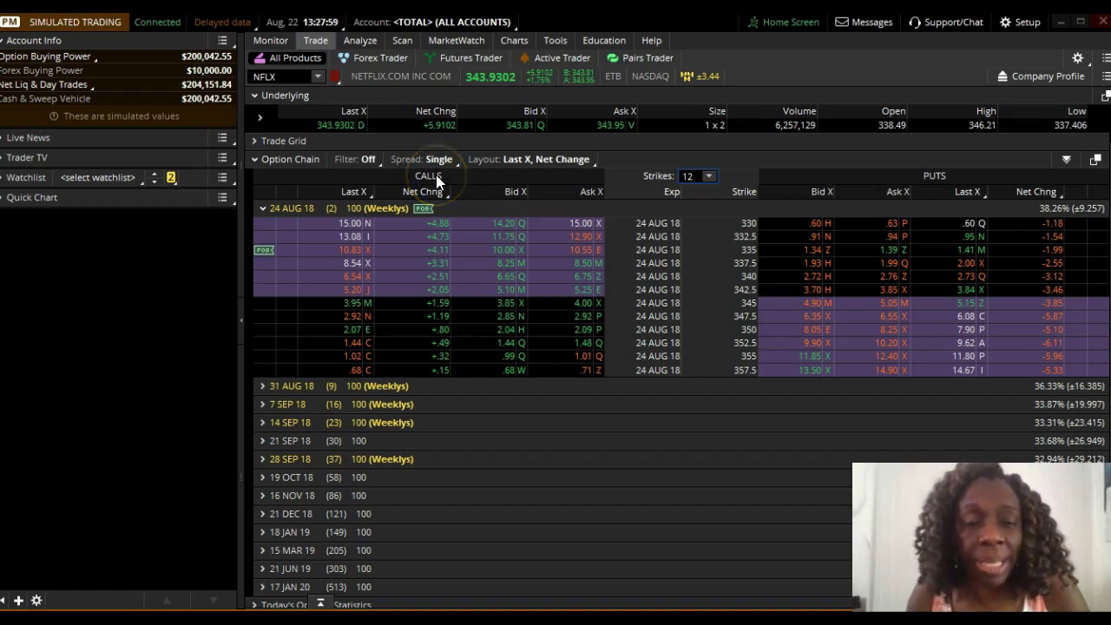
left_click(310, 249)
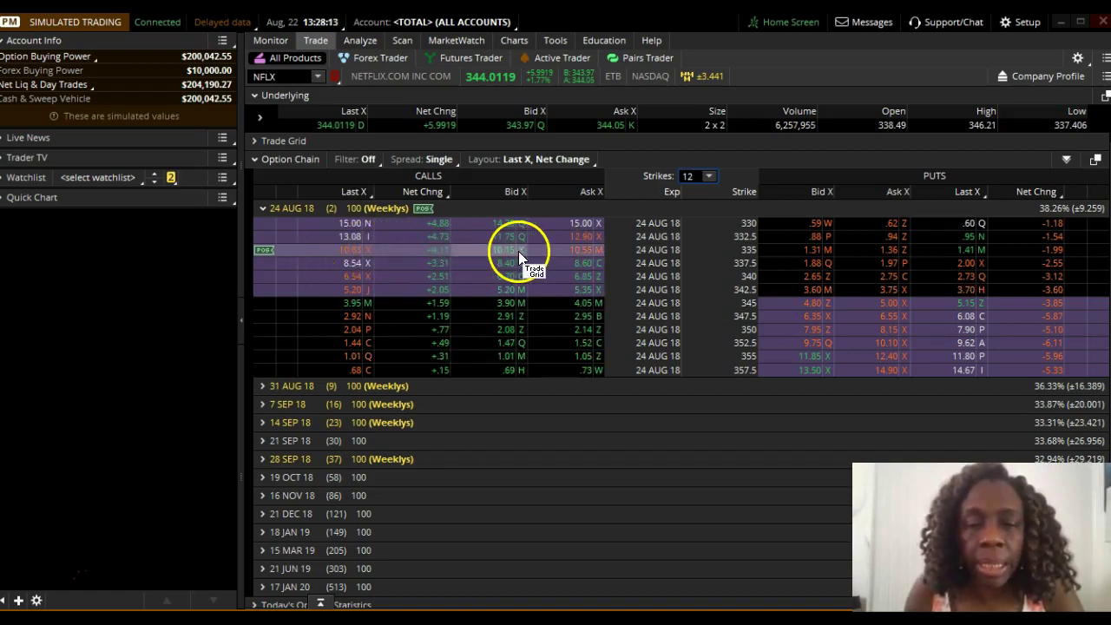
left_click(473, 248)
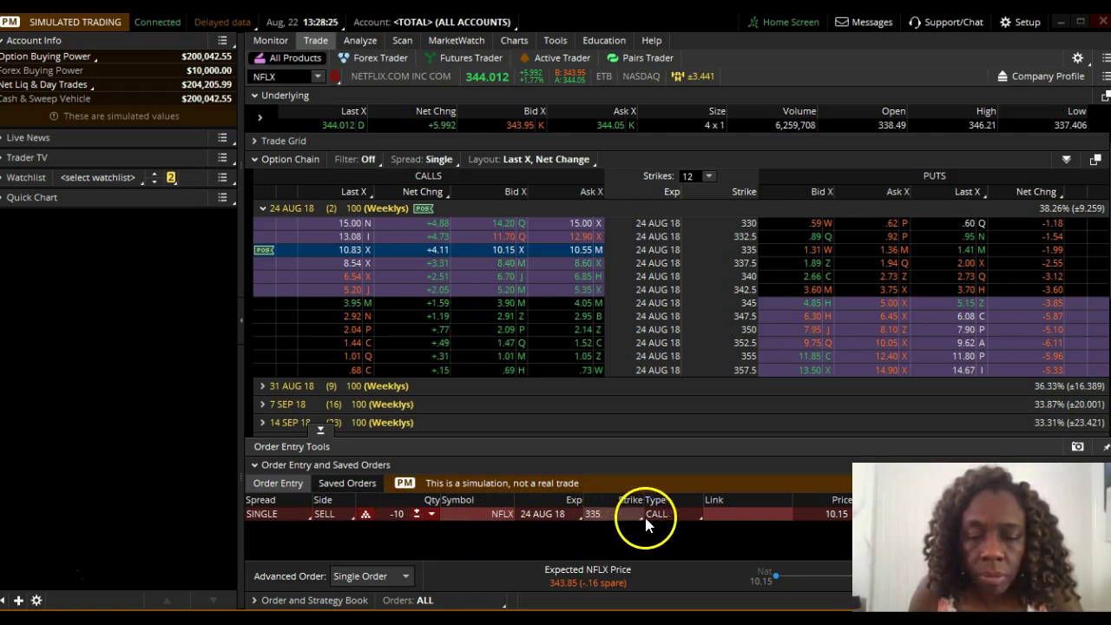
left_click(317, 519)
left_click(342, 537)
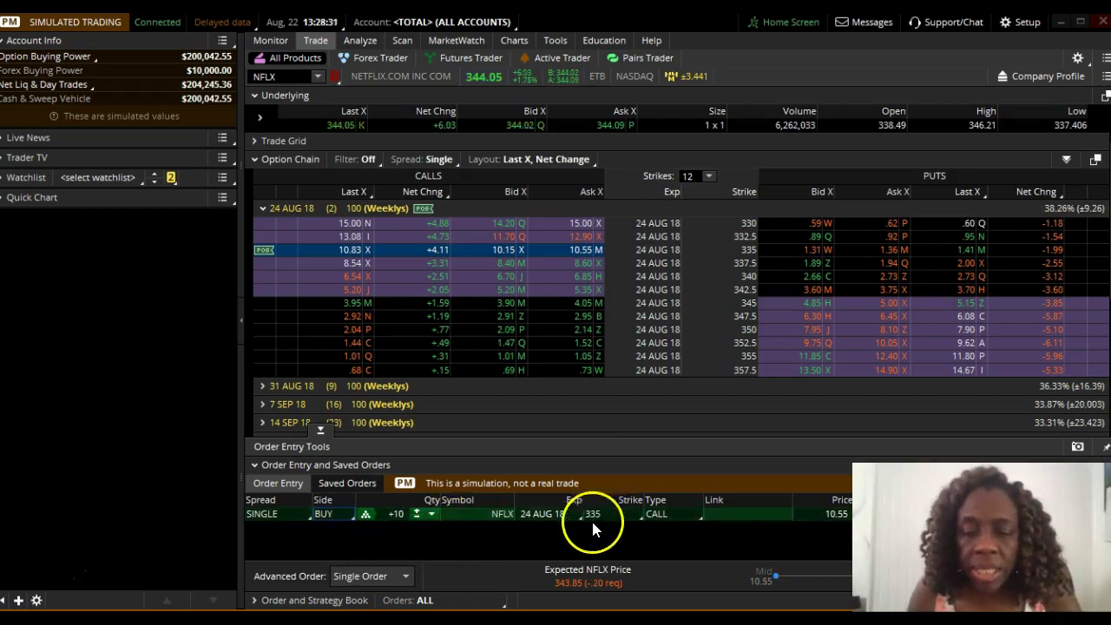
Step: Review the NFLX call order's quantity, expiration, strike, option type, order type and limit price
left_click(393, 515)
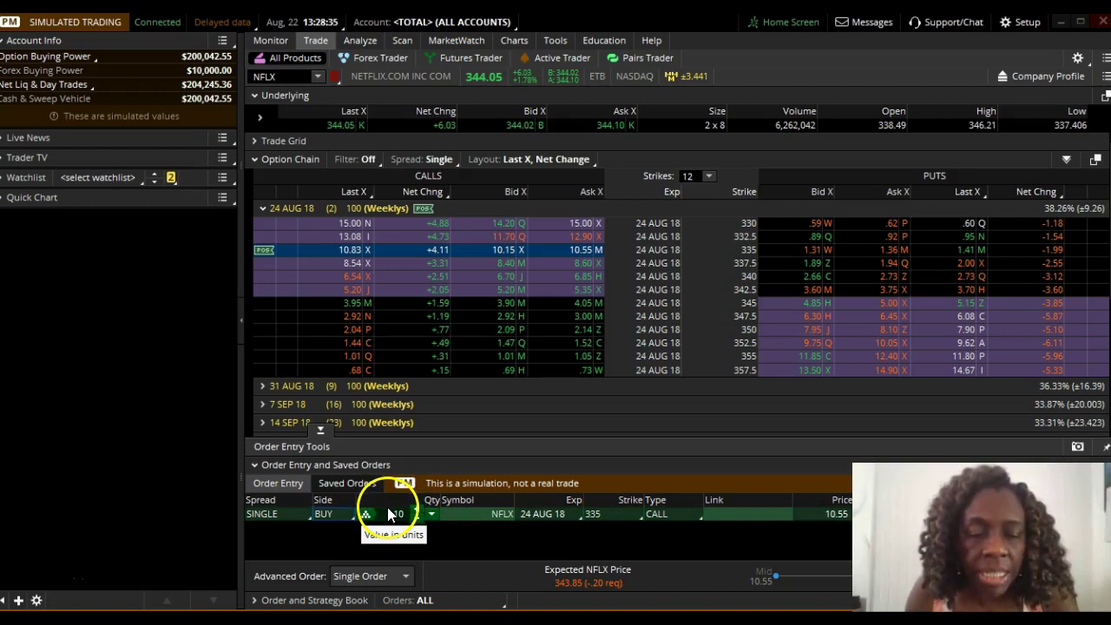
left_click(548, 517)
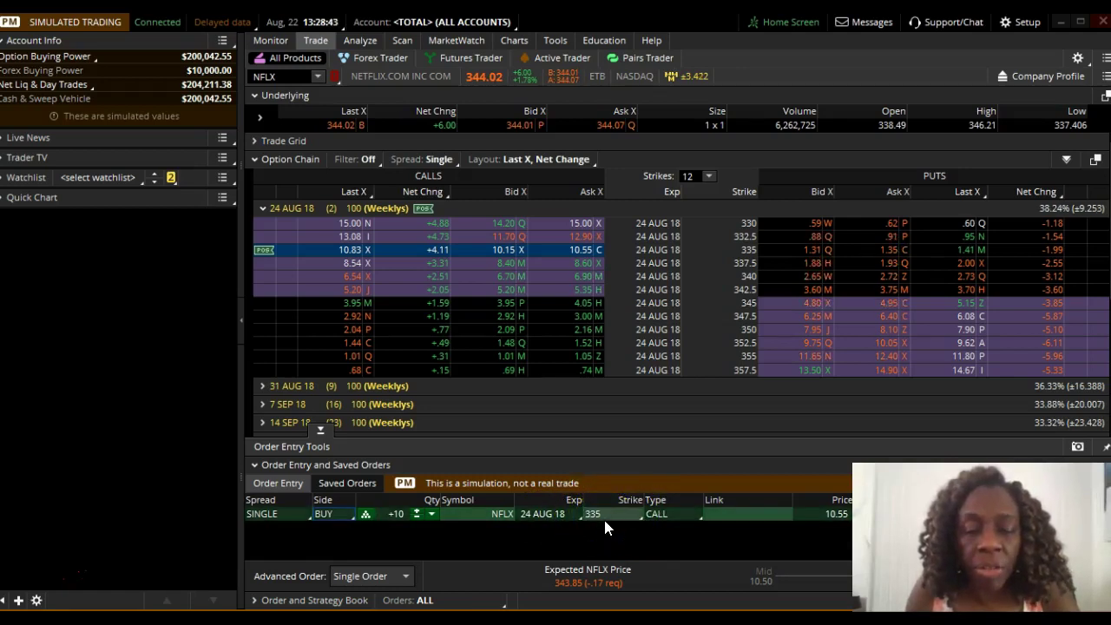
left_click(658, 518)
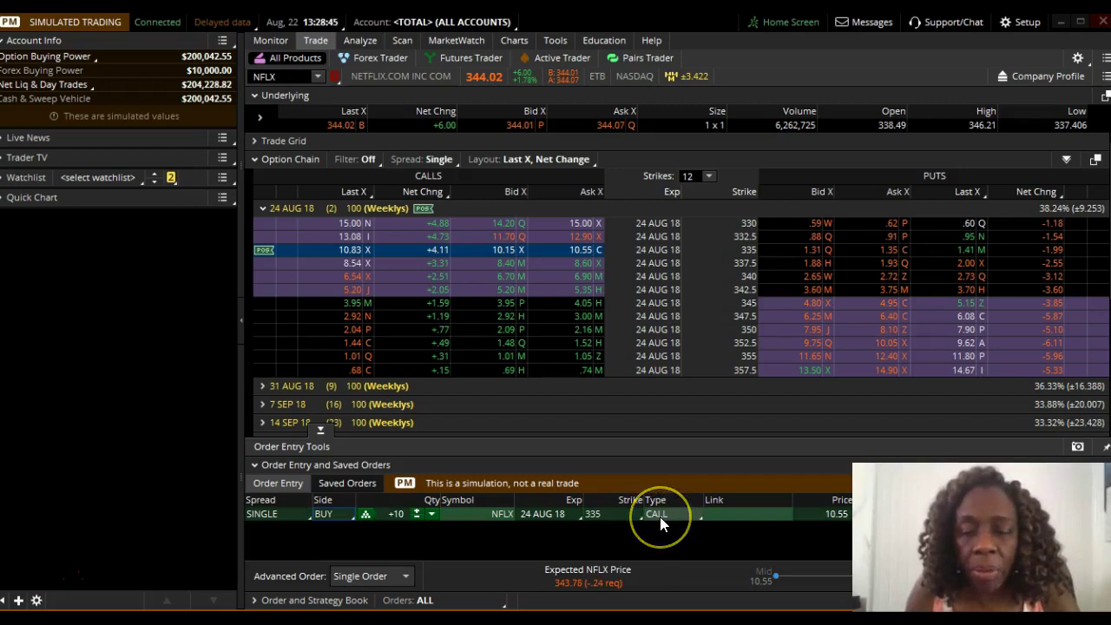
left_click(679, 511)
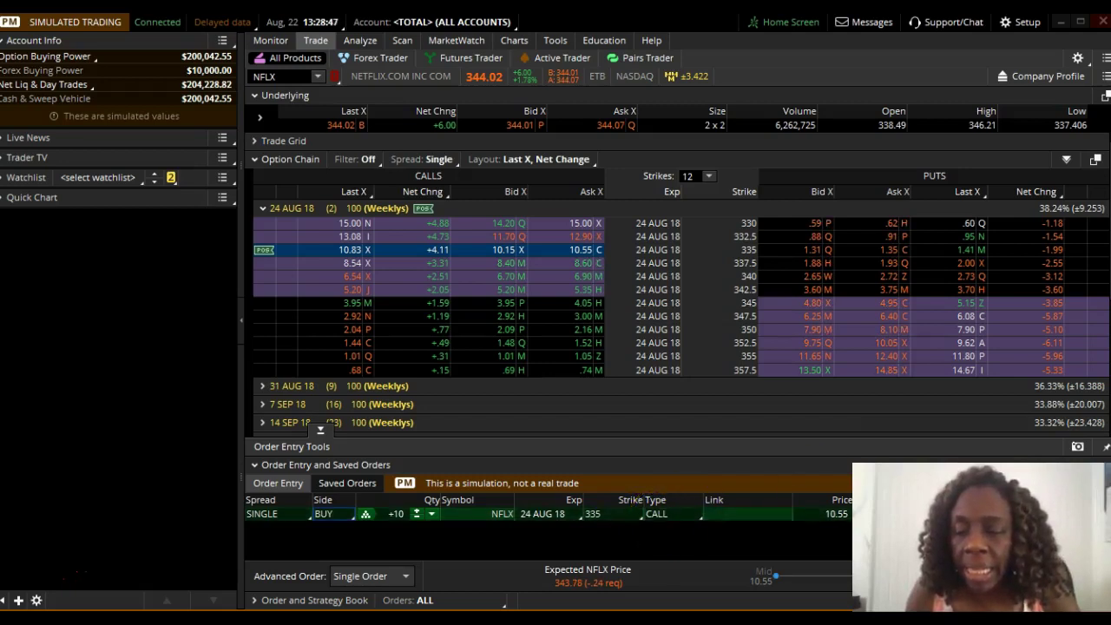
left_click(927, 523)
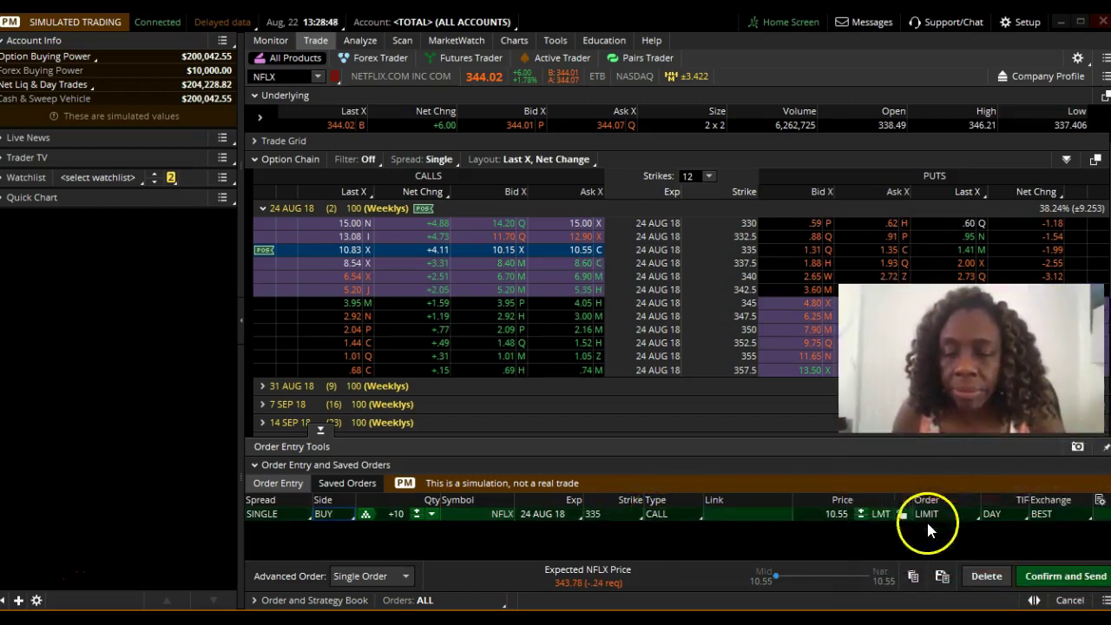
left_click(838, 521)
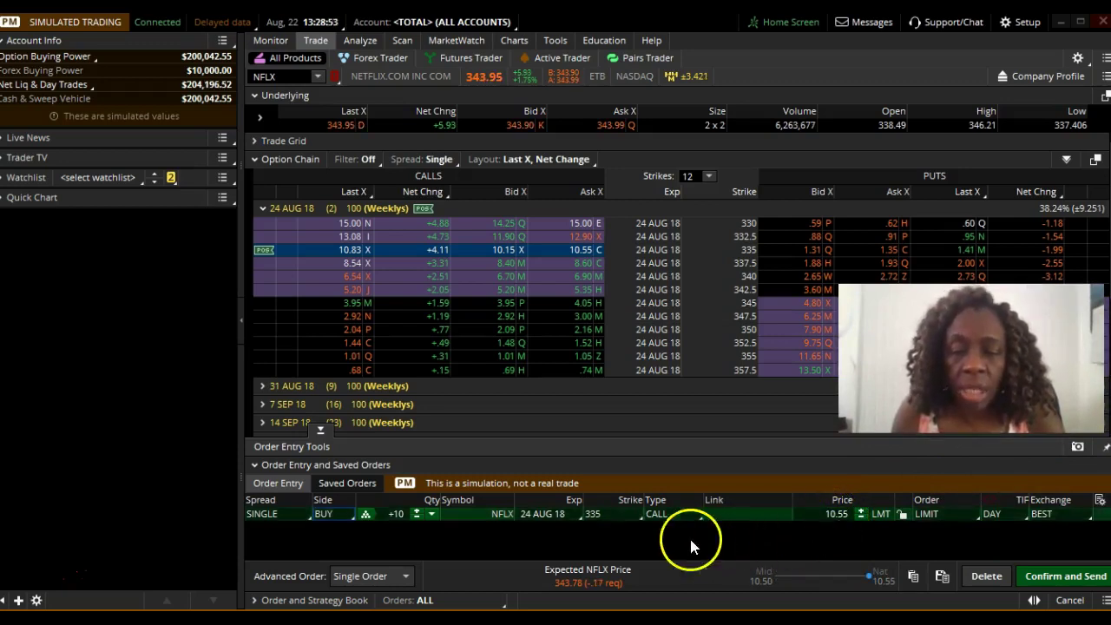
left_click(588, 517)
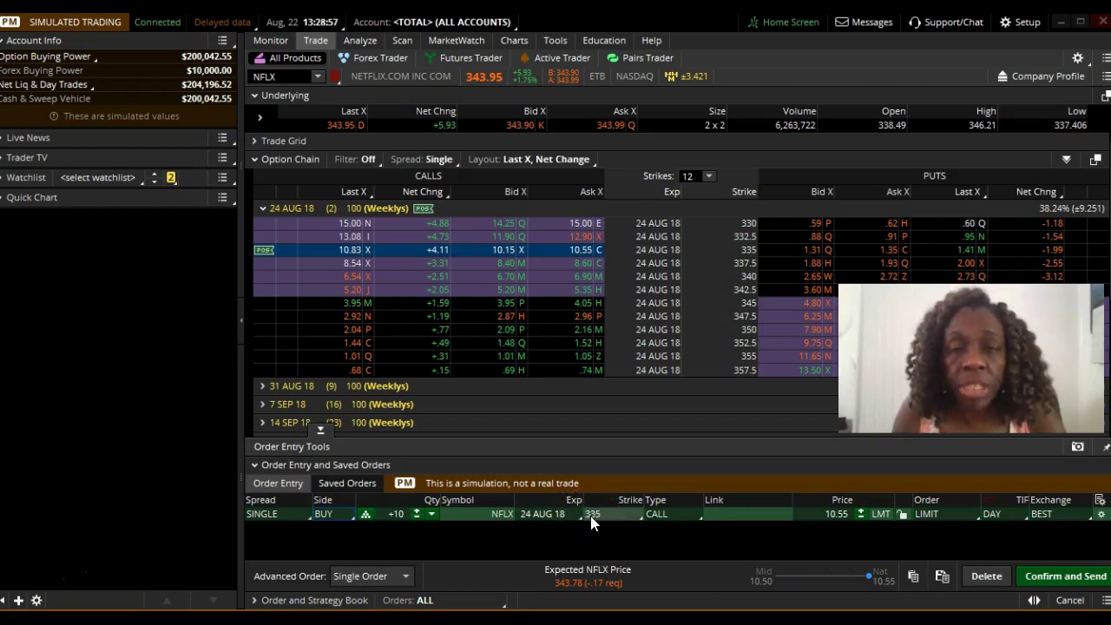
left_click(839, 517)
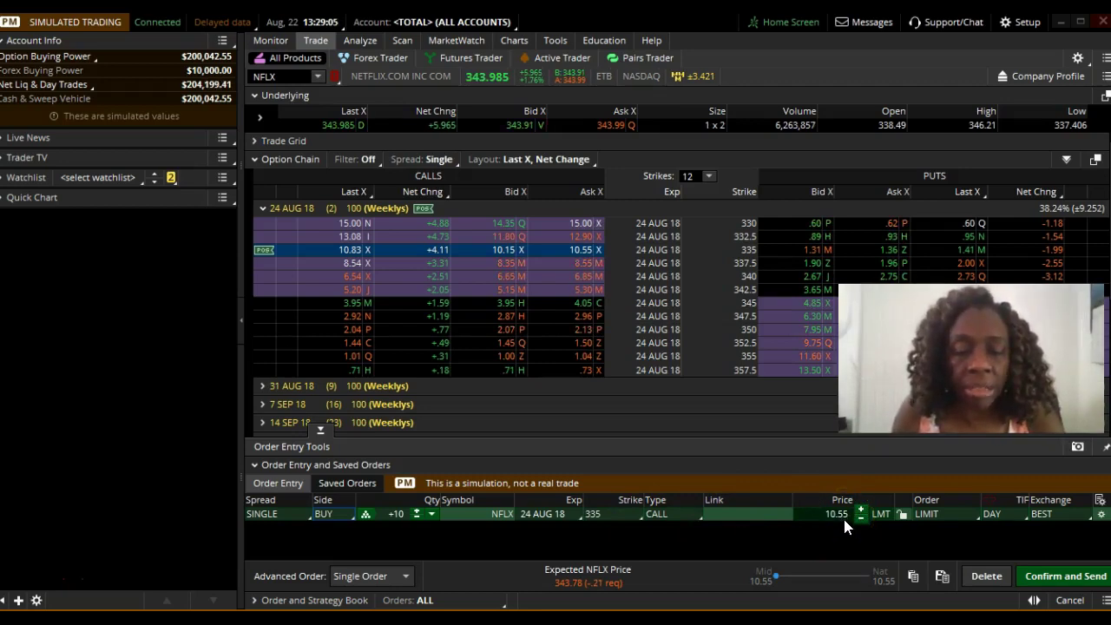
left_click(462, 521)
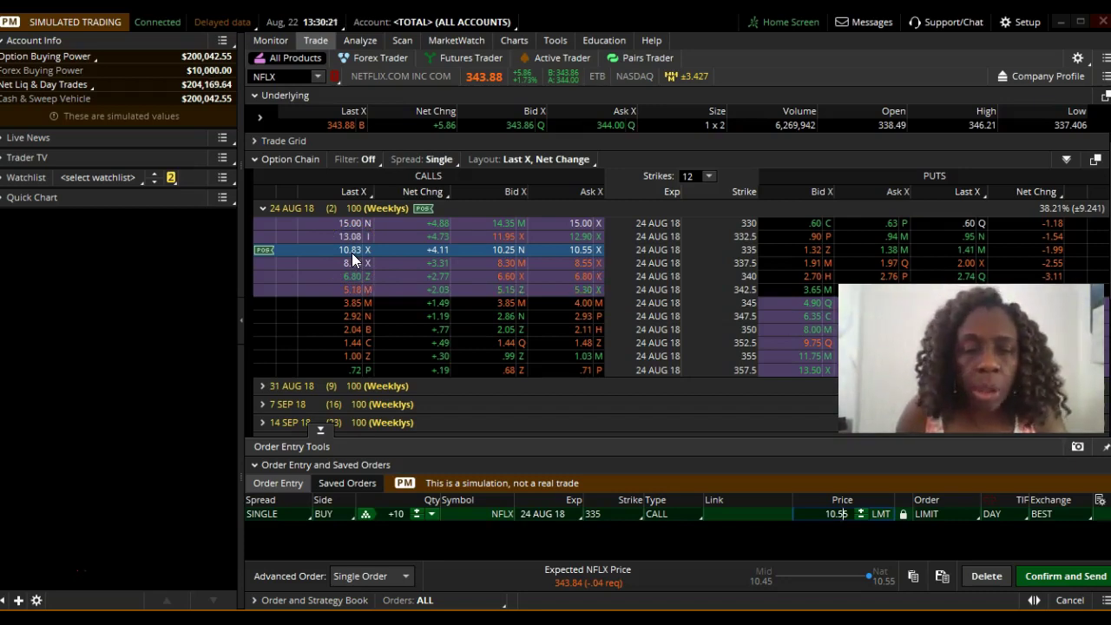
Step: Check the last price and net change of the 335 call, and collapse the order entry section
left_click(415, 253)
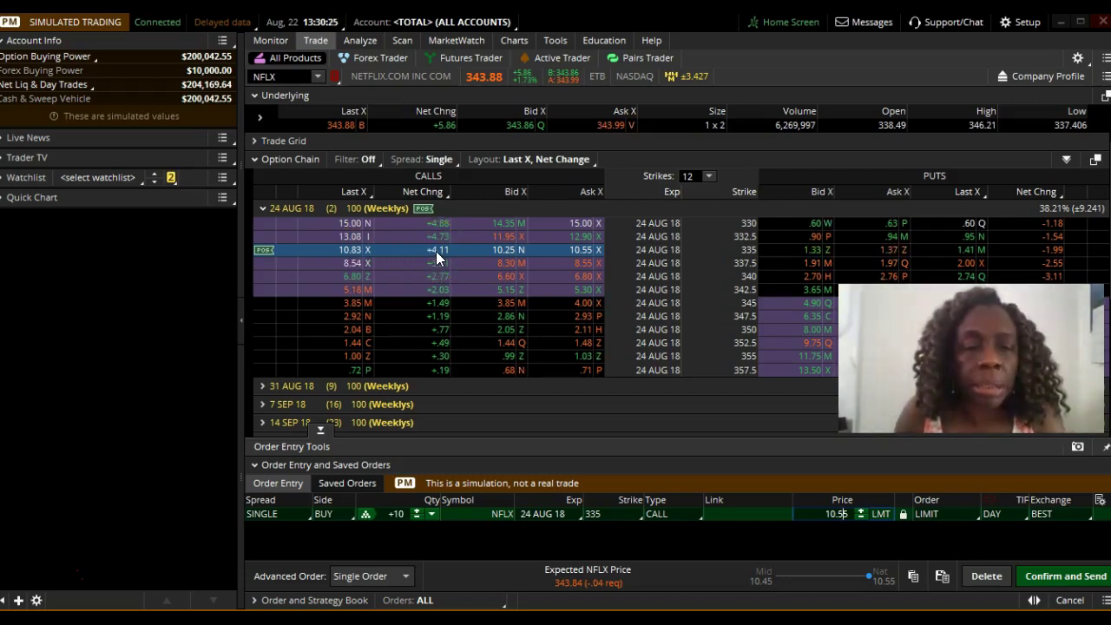
left_click(362, 256)
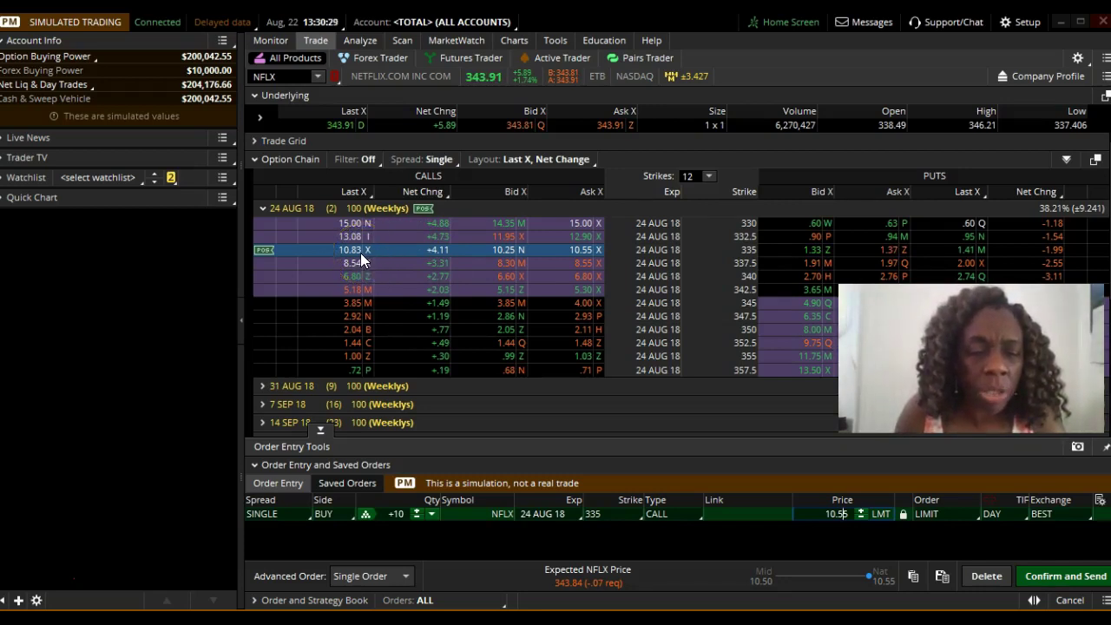
left_click(30, 580)
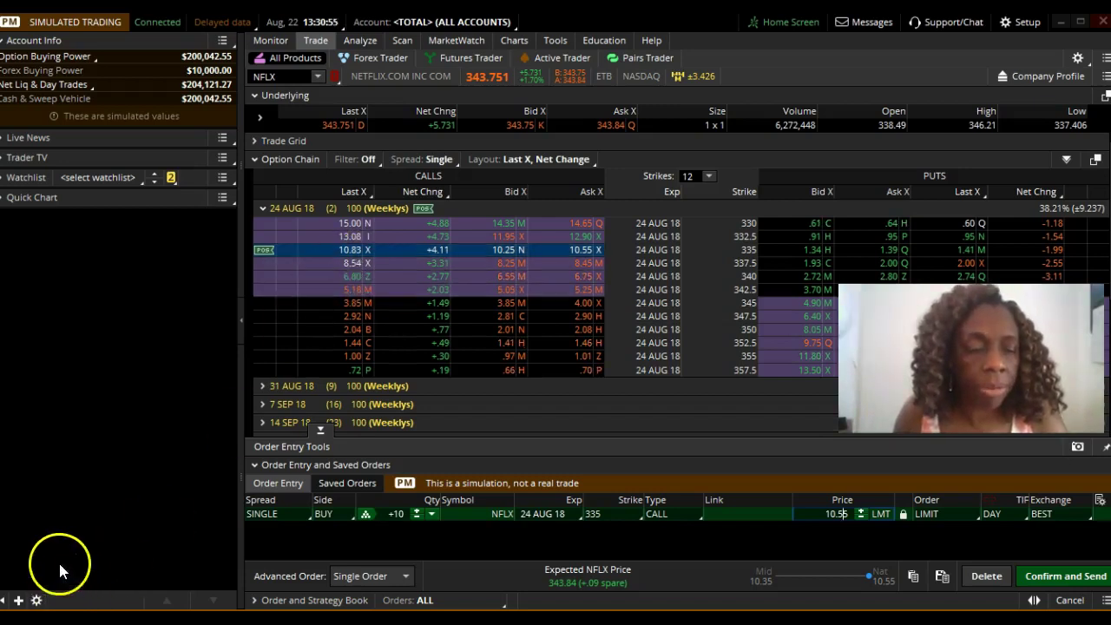
left_click(255, 464)
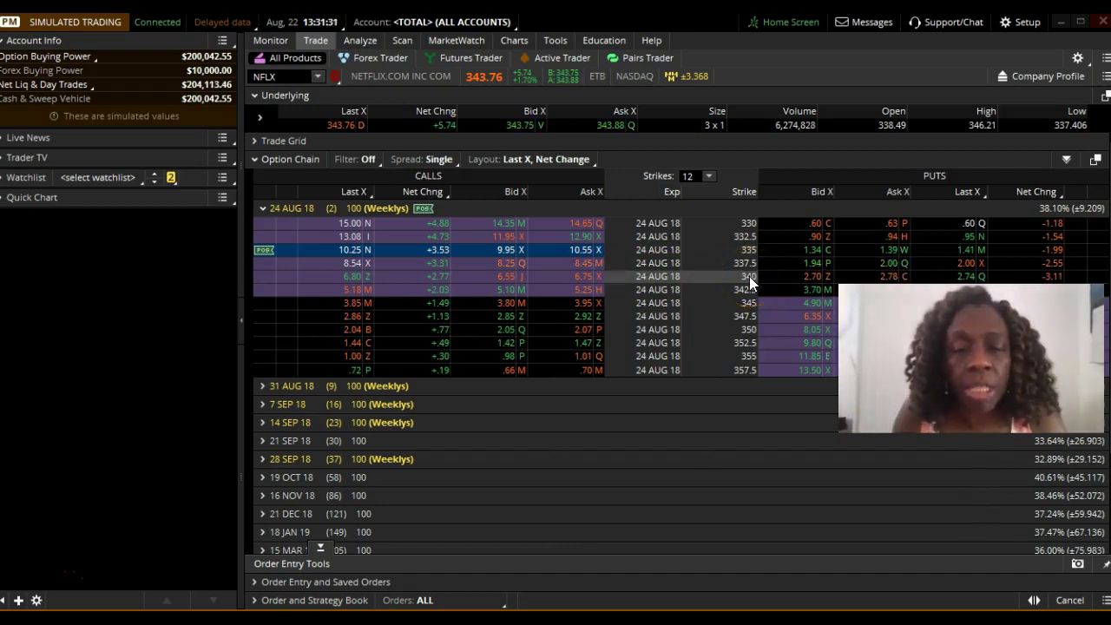
Step: Compare the strikes, last prices, bids and asks of the in-the-money and out-of-the-money 24 AUG 18 calls
mouse_move(748, 265)
left_mouse_down()
mouse_move(742, 244)
mouse_move(744, 281)
mouse_move(392, 231)
mouse_move(285, 285)
mouse_move(540, 304)
mouse_move(528, 235)
mouse_move(280, 249)
mouse_move(318, 286)
mouse_move(504, 306)
left_mouse_up()
mouse_move(587, 298)
left_mouse_down()
mouse_move(570, 285)
mouse_move(676, 279)
mouse_move(752, 223)
mouse_move(724, 277)
mouse_move(752, 242)
mouse_move(735, 228)
mouse_move(749, 225)
mouse_move(744, 298)
mouse_move(703, 273)
mouse_move(508, 224)
mouse_move(440, 273)
mouse_move(505, 281)
left_mouse_up()
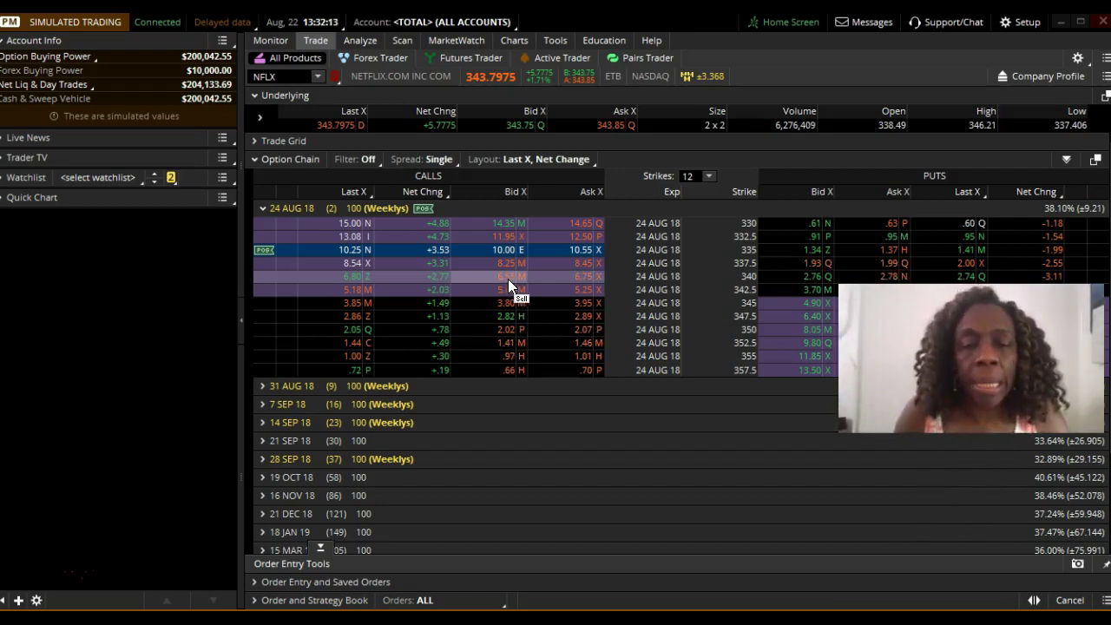
left_click(513, 267)
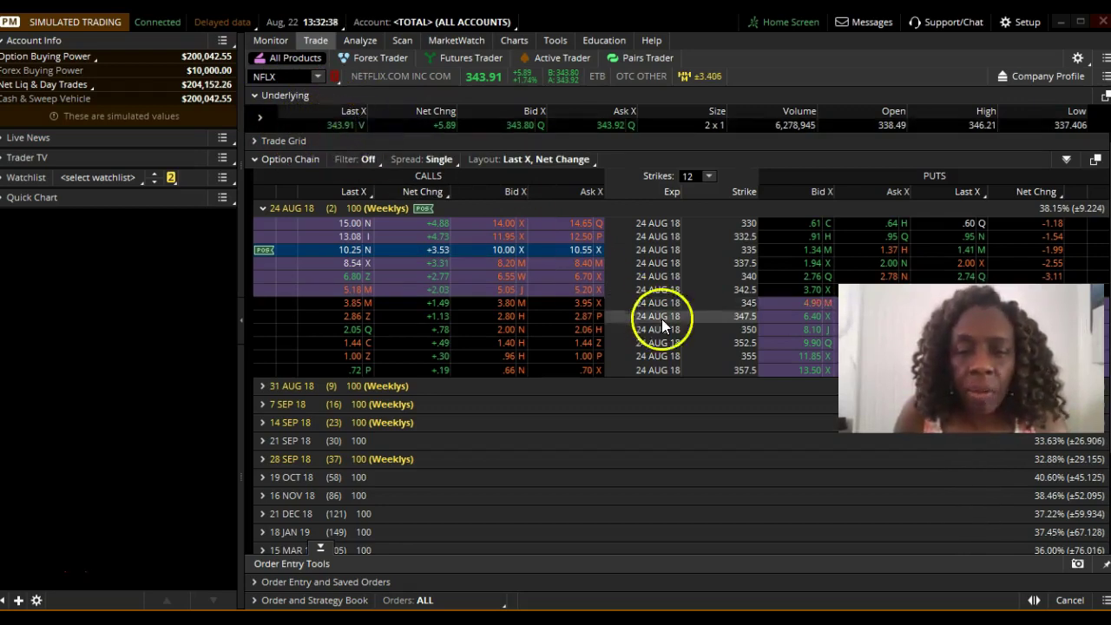
left_click(732, 291)
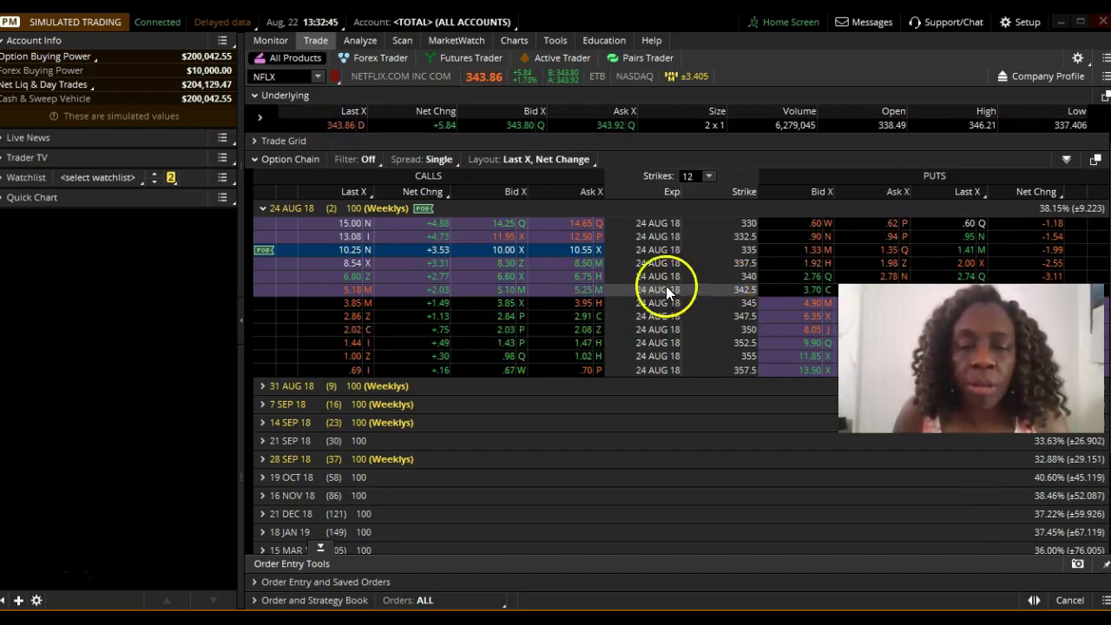
left_click(596, 291)
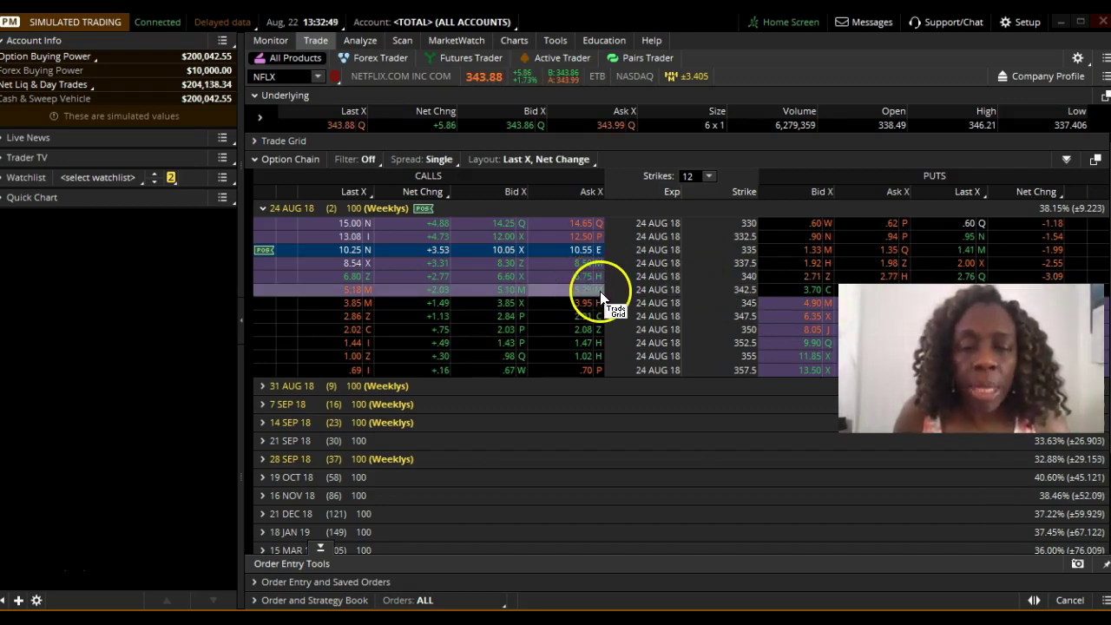
left_click(387, 325)
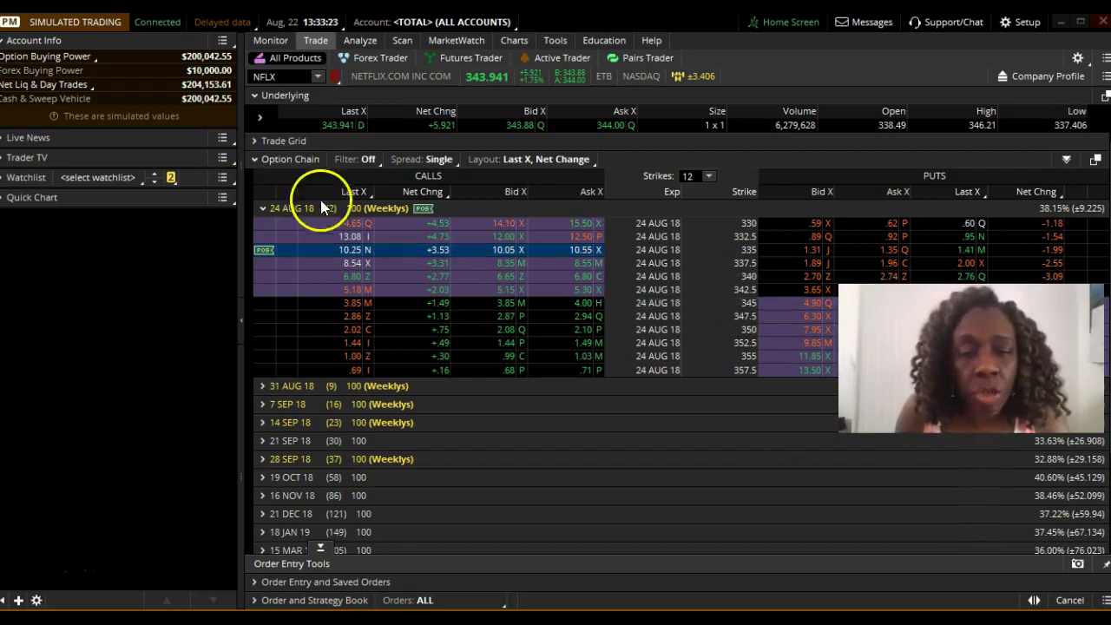
left_click(358, 301)
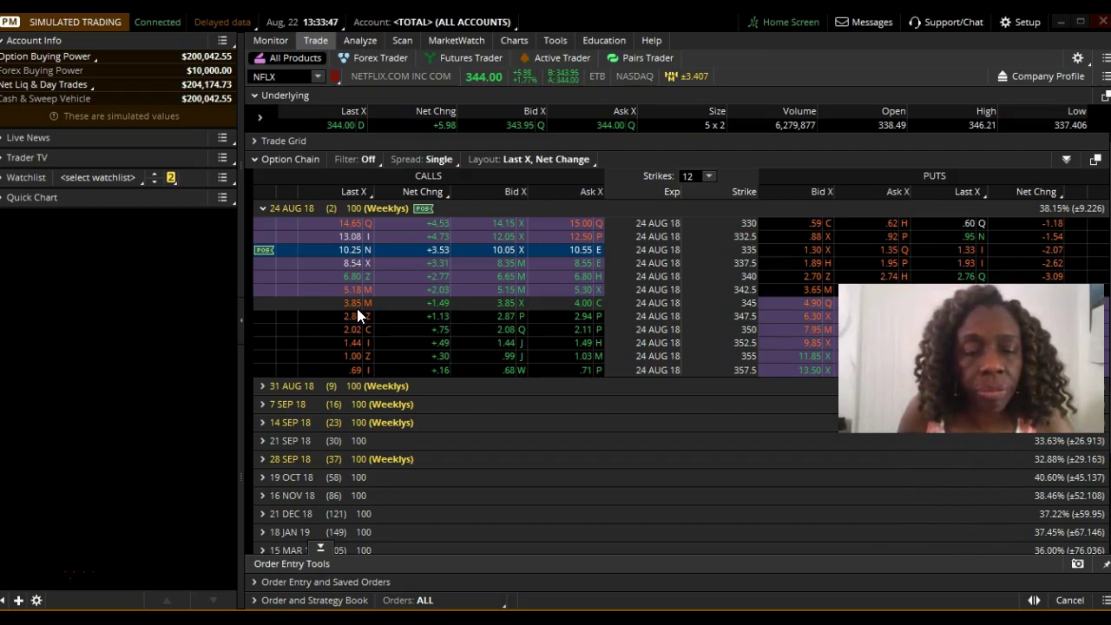
left_click_drag(352, 305, 608, 306)
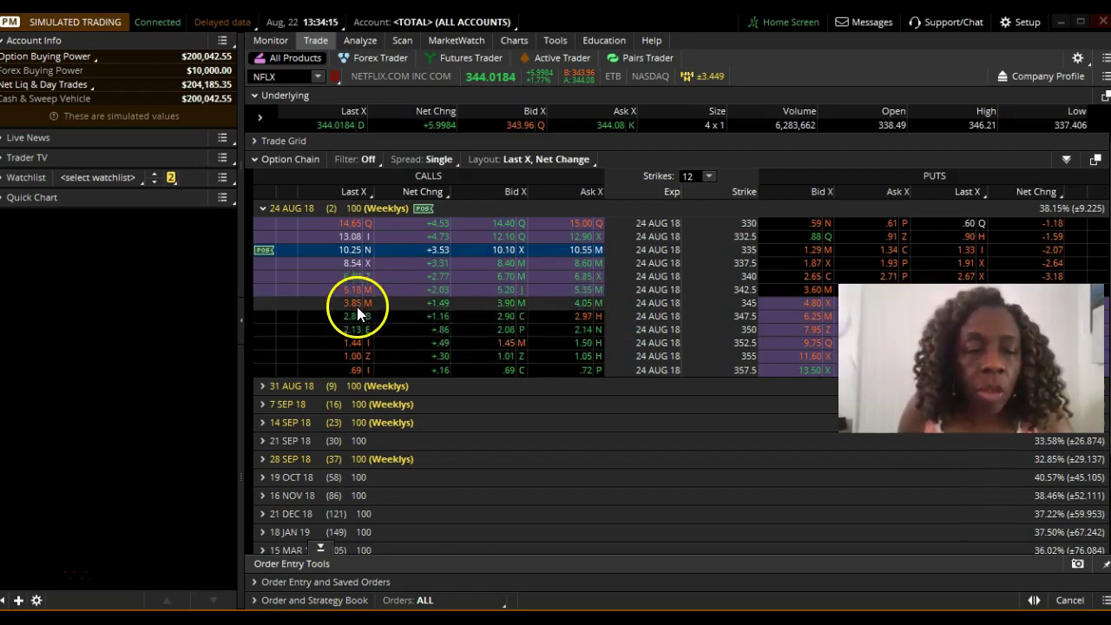
left_click(361, 355)
left_click(361, 368)
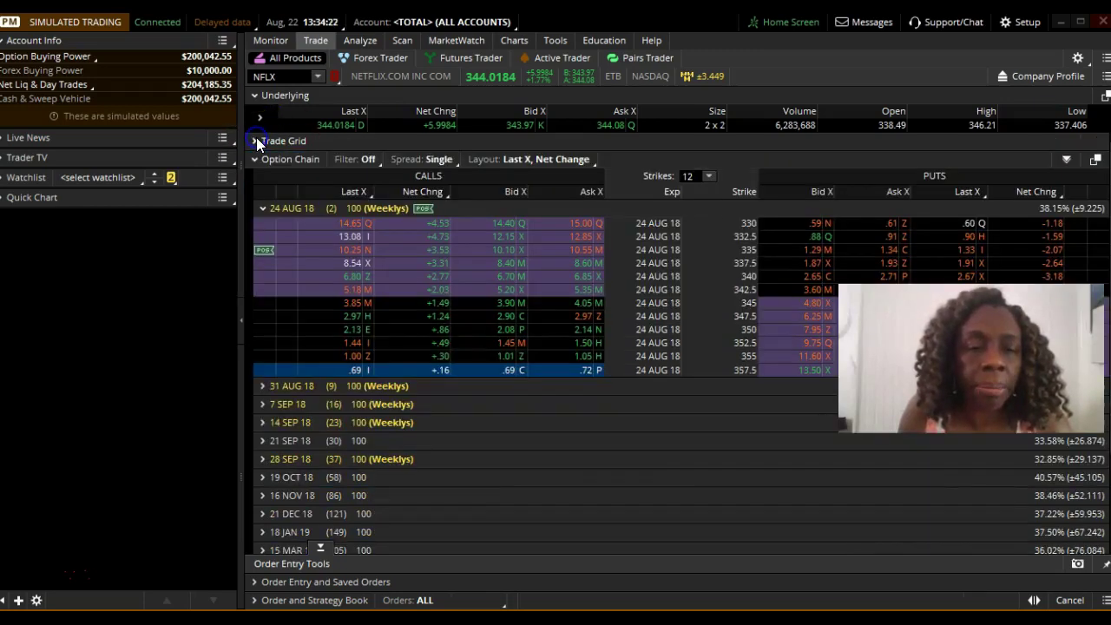
Step: Show 14 strikes in the NFLX option chain and check the 360 call
left_click(256, 140)
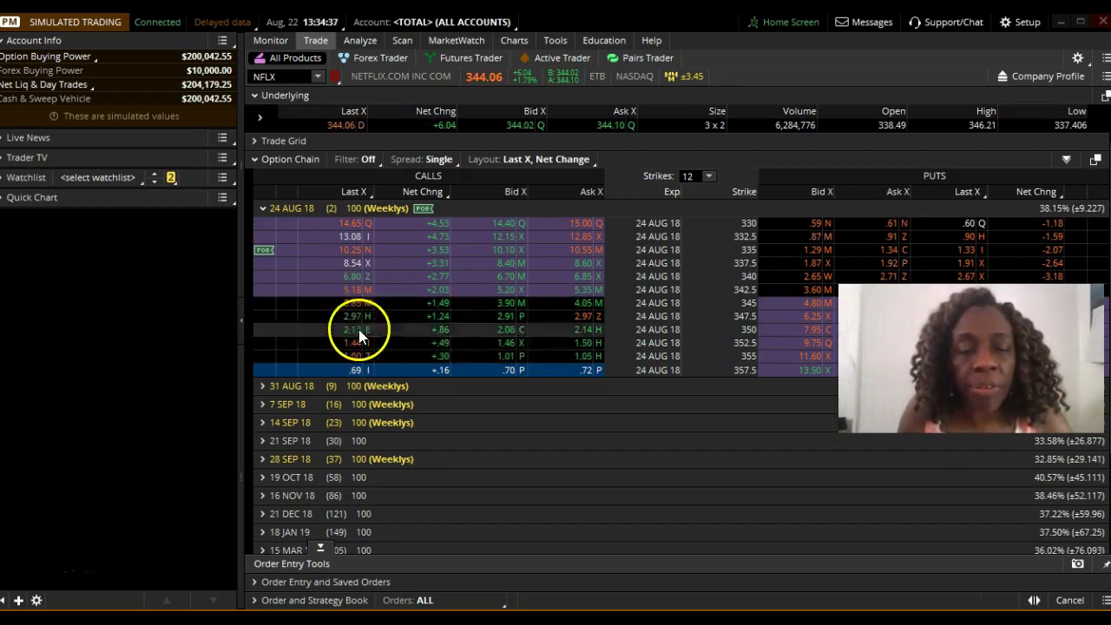
left_click(708, 176)
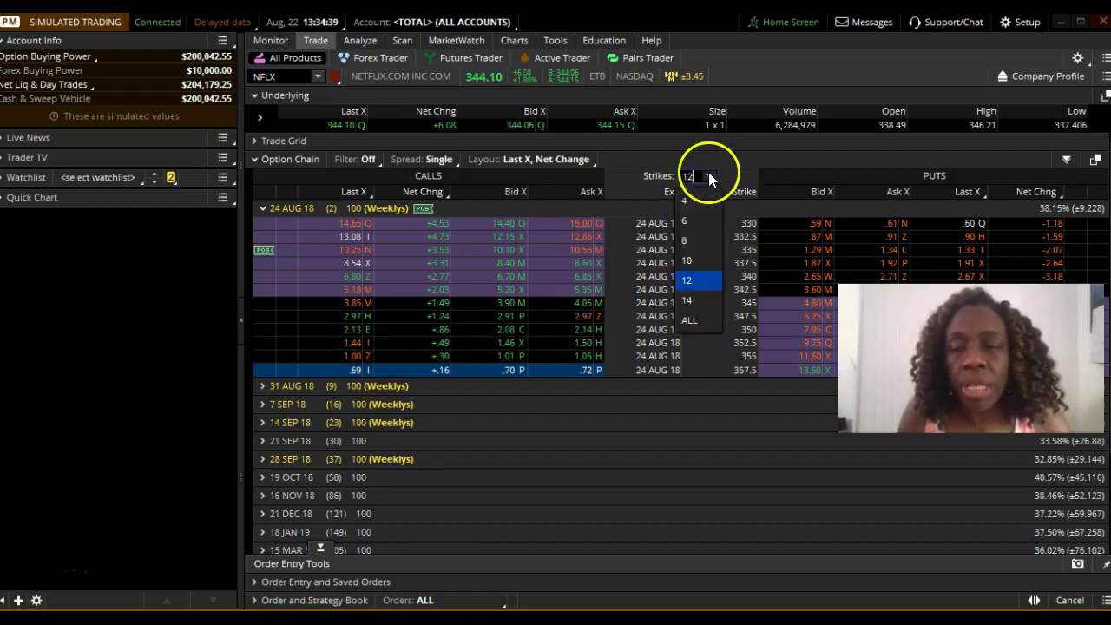
left_click(693, 301)
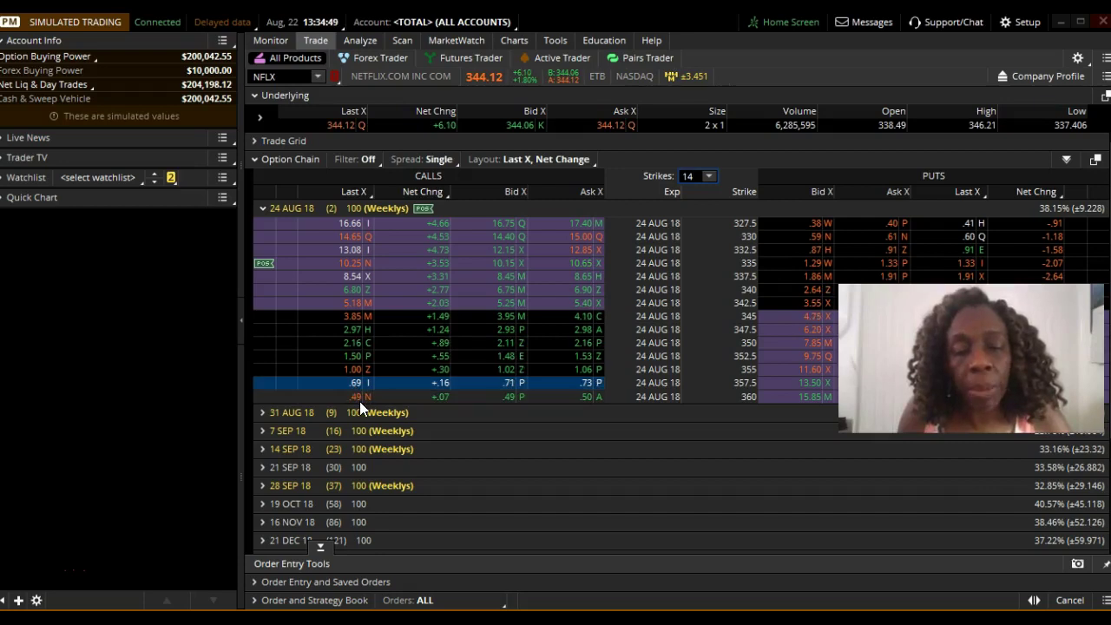
left_click(368, 398)
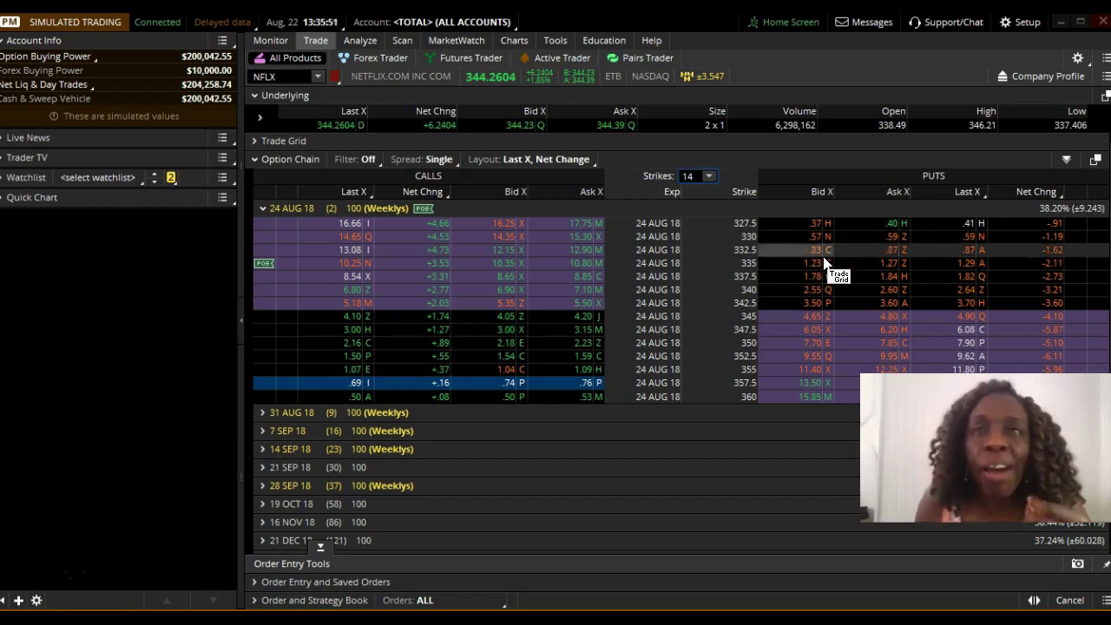
Step: Examine the 24 AUG 18 calls around the 342.5 and 345 strikes, comparing net change, bid and last prices
left_click(272, 126)
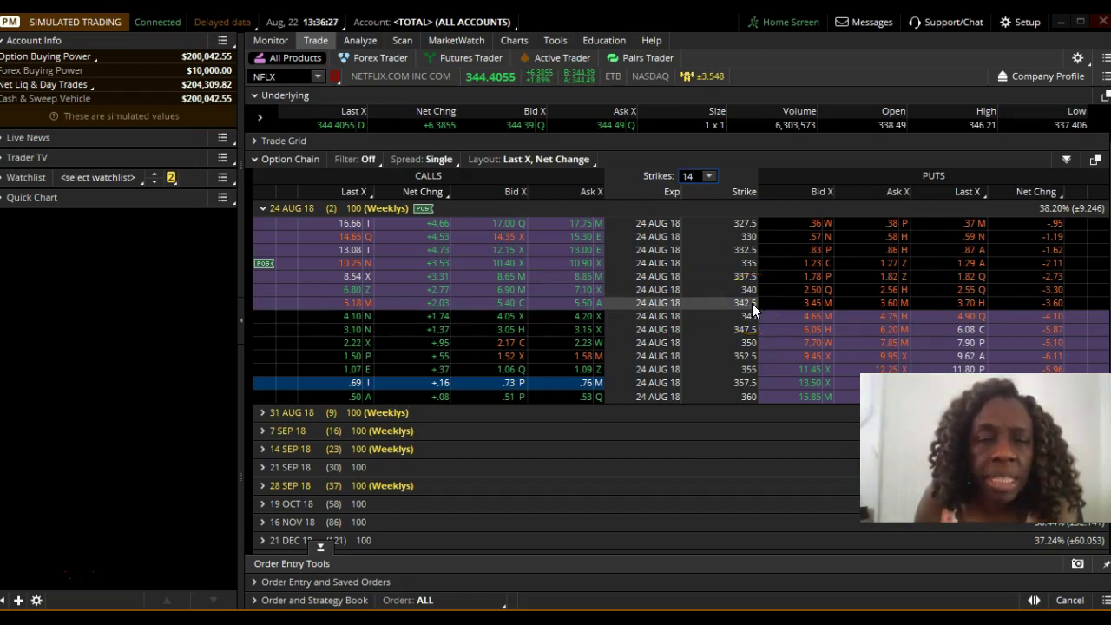
left_click_drag(823, 305, 747, 302)
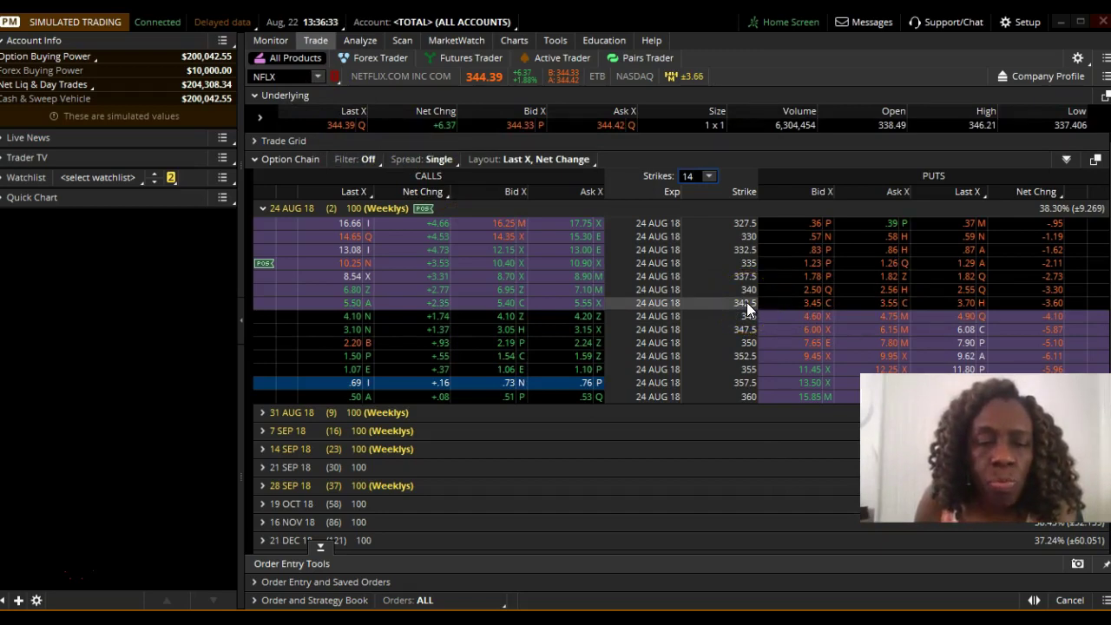
left_click_drag(738, 313, 462, 321)
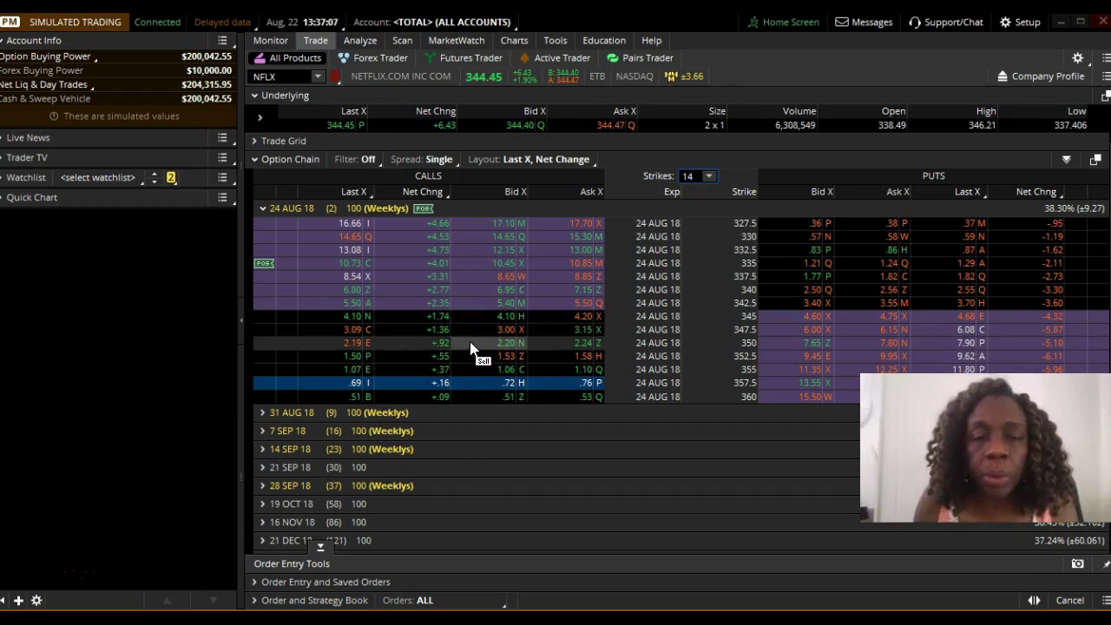
mouse_move(544, 239)
left_mouse_down()
mouse_move(509, 218)
mouse_move(431, 230)
left_mouse_up()
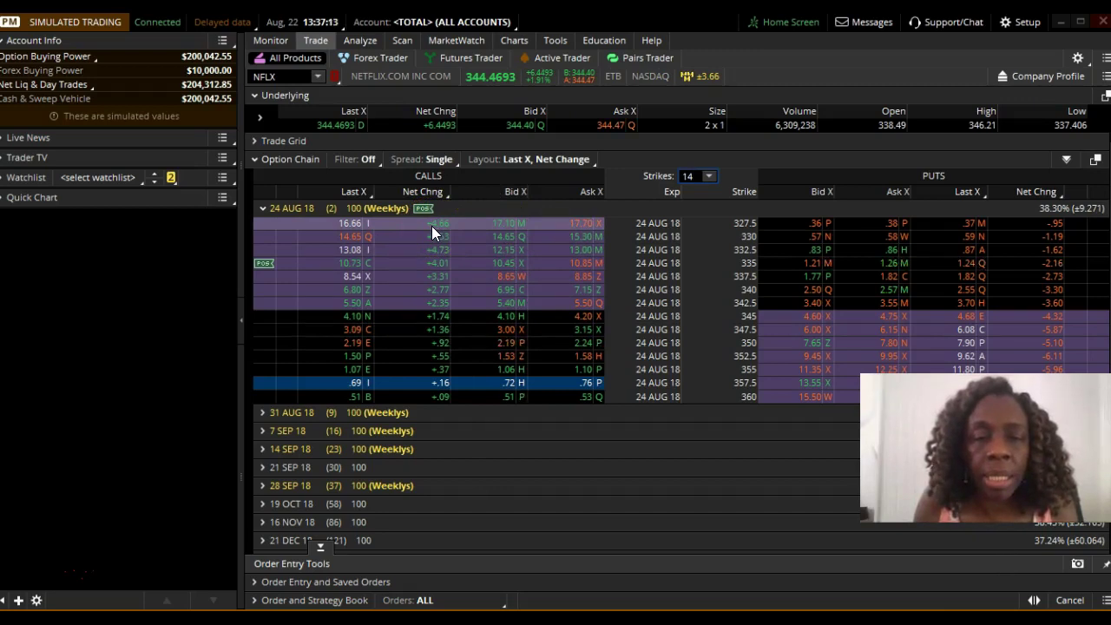
mouse_move(430, 226)
left_mouse_down()
mouse_move(377, 232)
mouse_move(459, 240)
mouse_move(434, 302)
mouse_move(441, 384)
mouse_move(450, 189)
left_mouse_up()
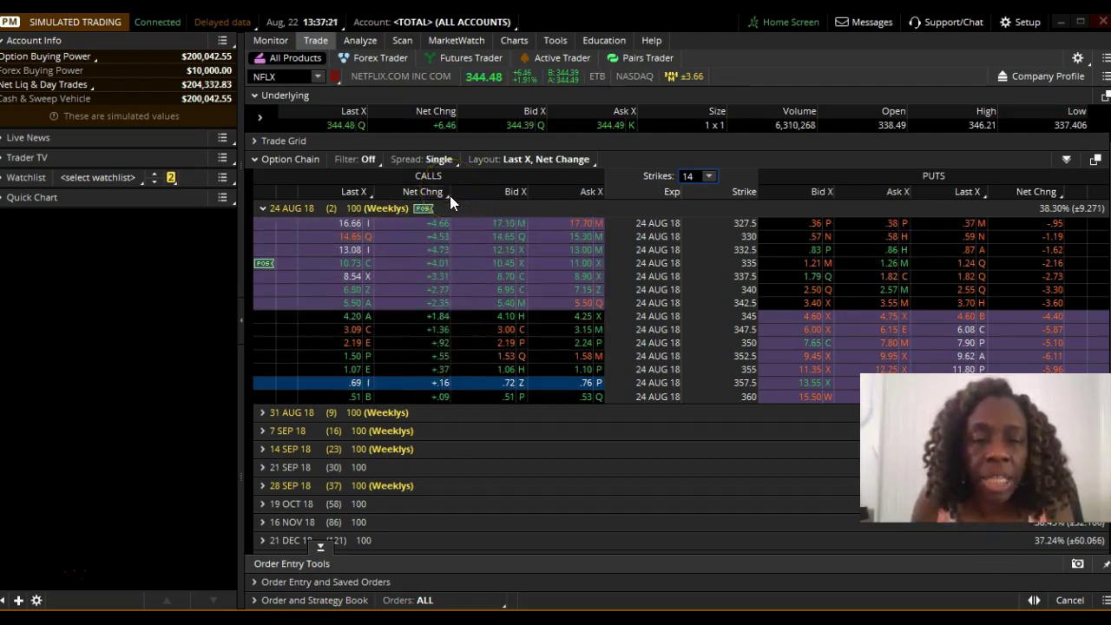
left_click(449, 227)
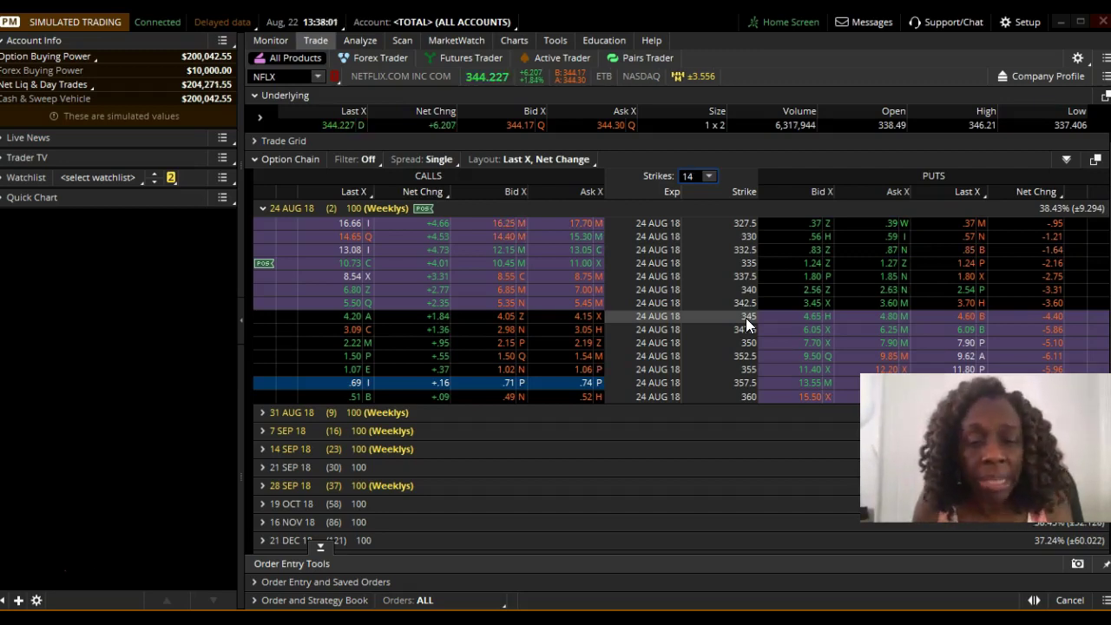
left_click(513, 305)
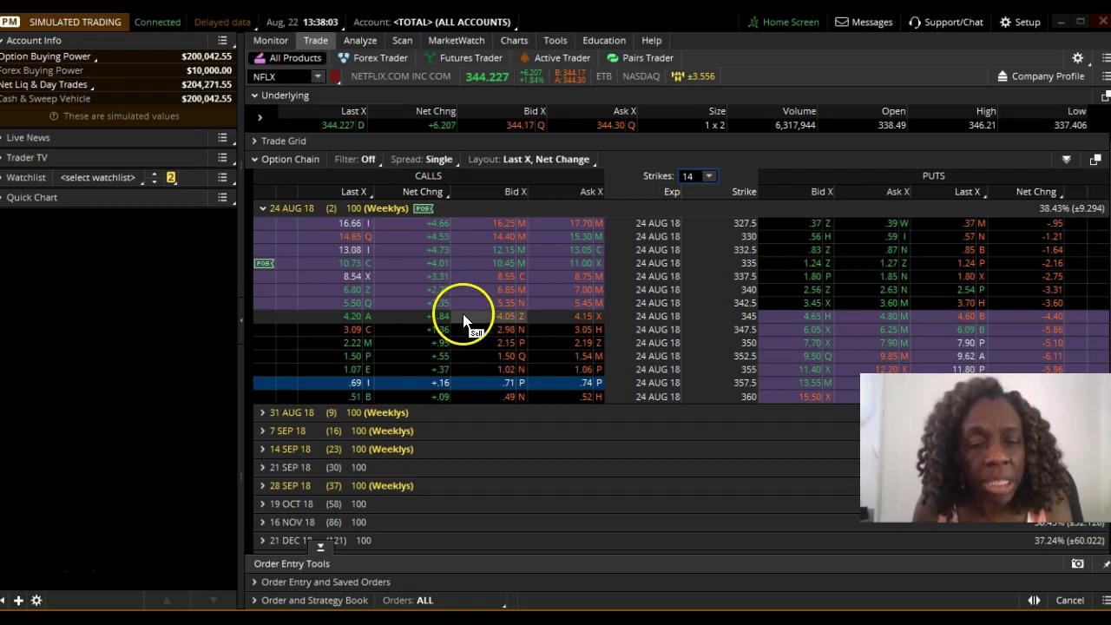
left_click_drag(464, 322, 355, 320)
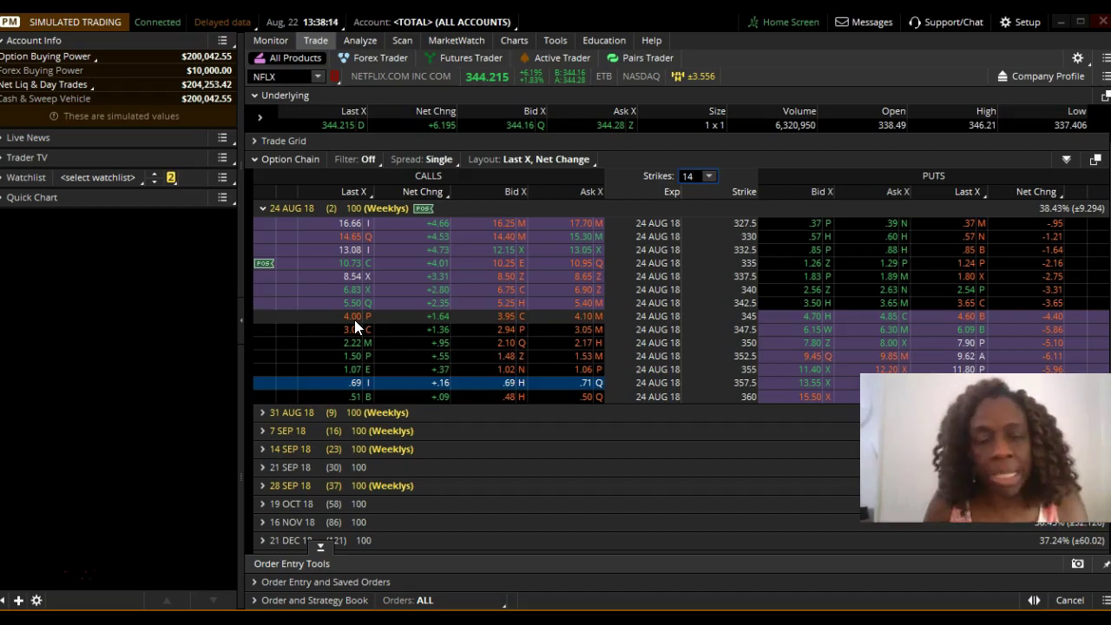
Step: Create a single buy order for the NFLX 24 AUG 18 345 call and collapse the order entry section
left_click(359, 316)
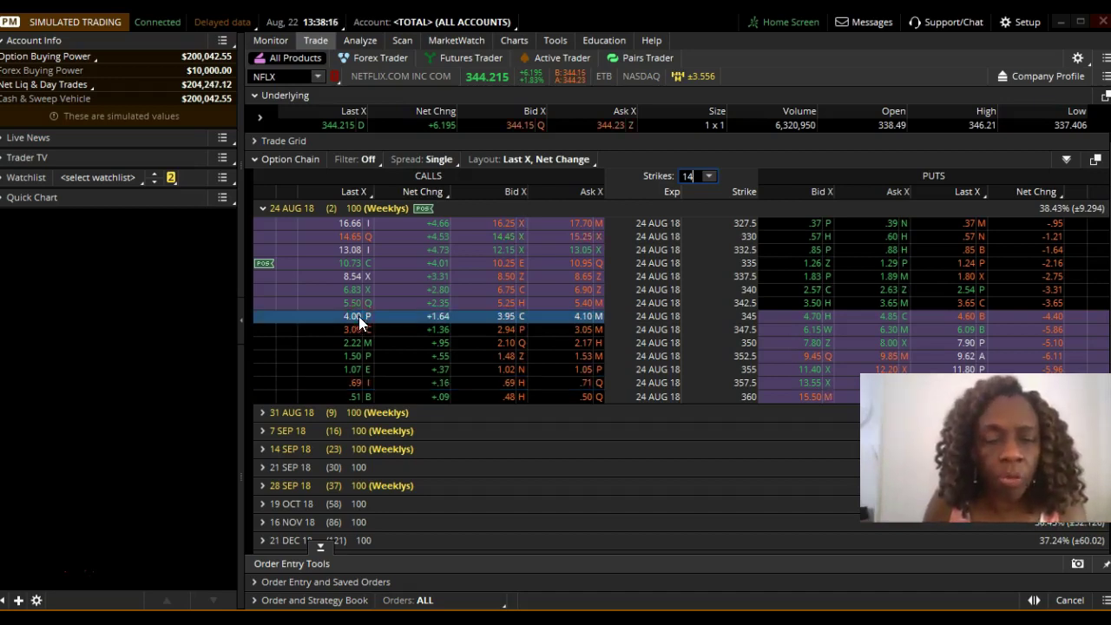
right_click(359, 316)
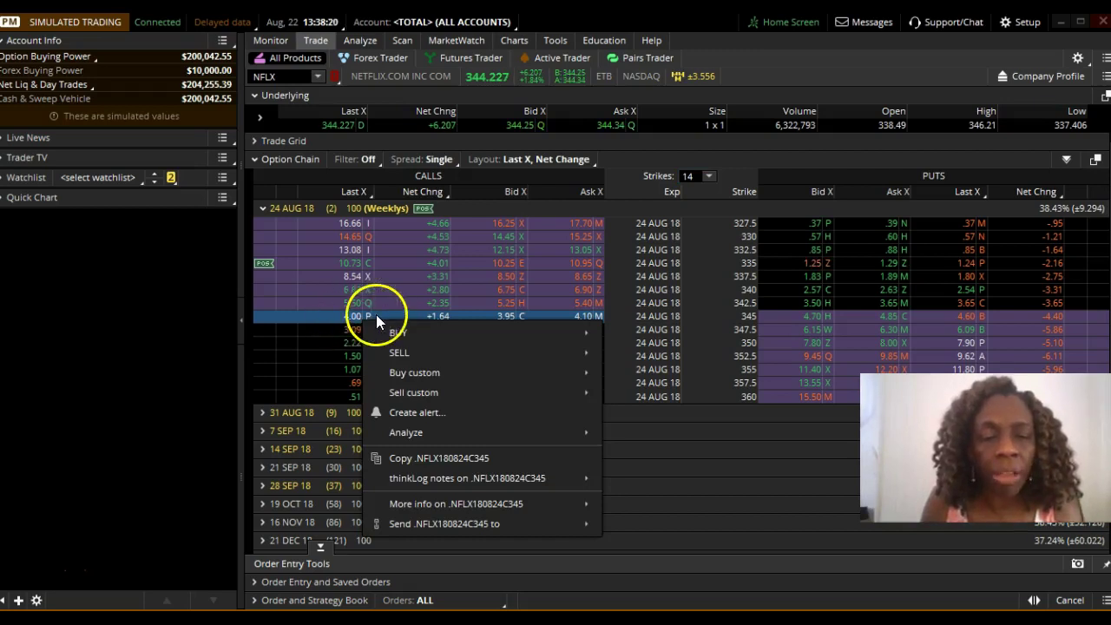
mouse_move(405, 337)
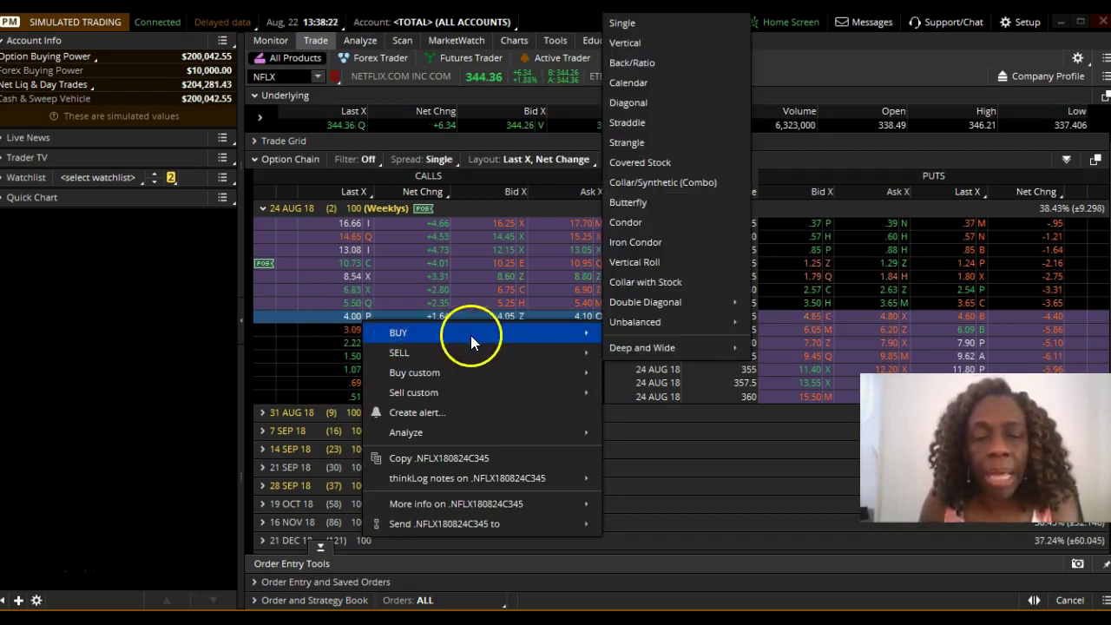
left_click(640, 23)
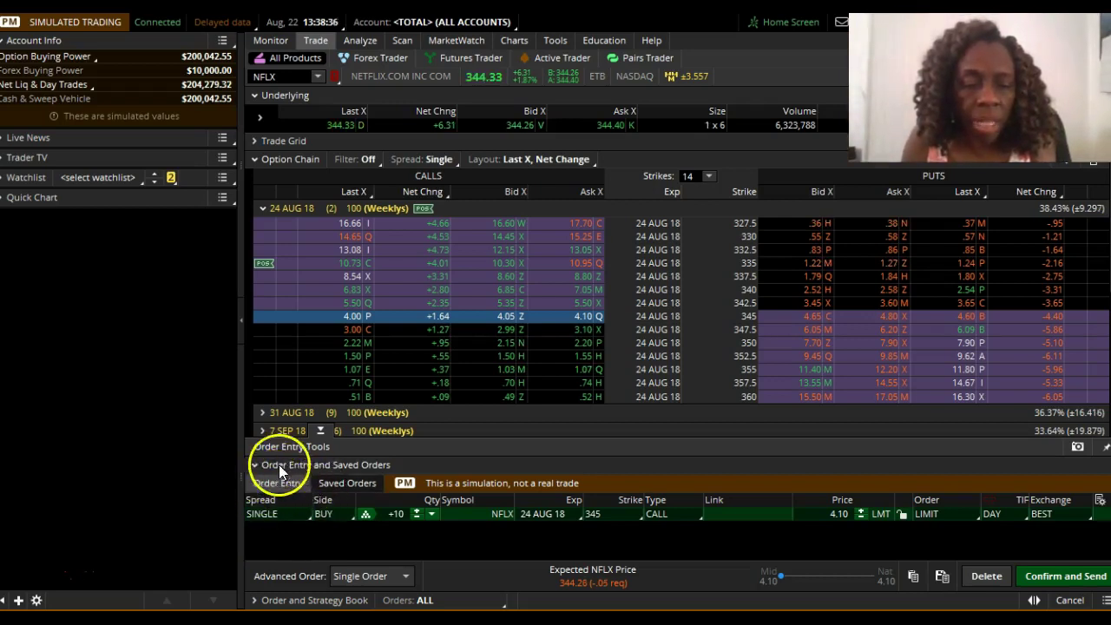
left_click(255, 464)
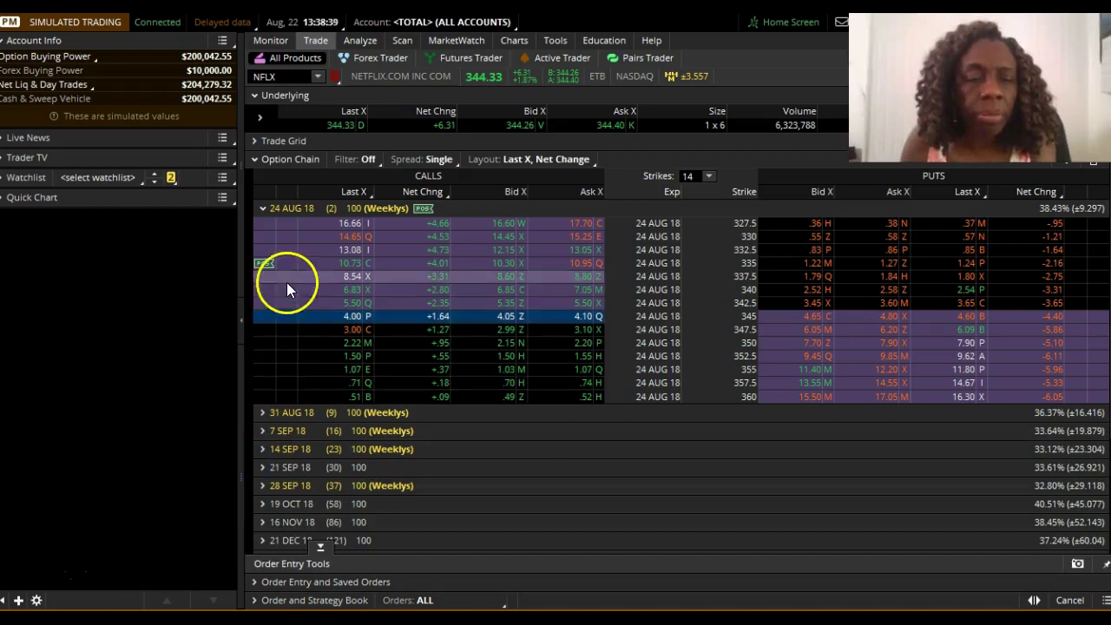
Step: Create the single buy order for the NFLX 24 AUG 18 345 call again
right_click(336, 315)
left_click(391, 330)
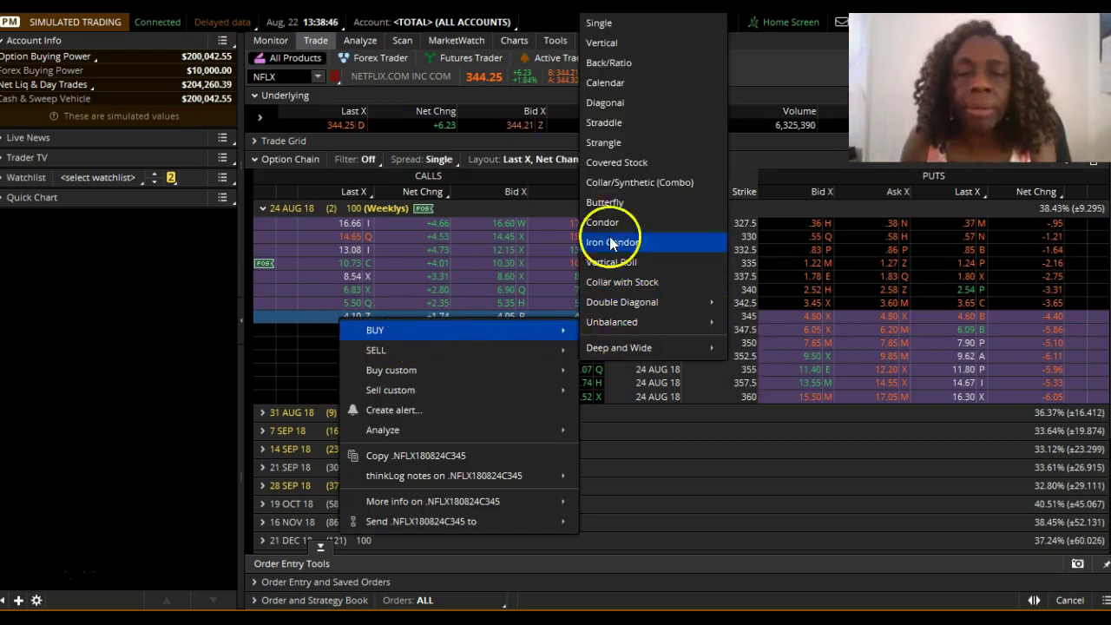
left_click(600, 24)
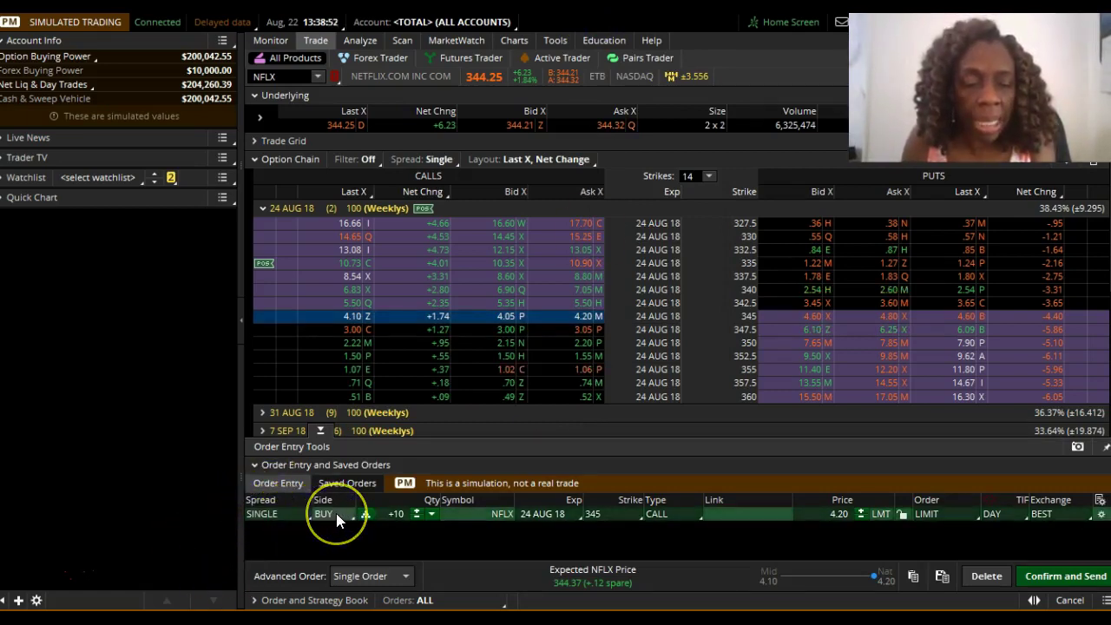
Step: Reduce the quantity of the 345 call order to 1 contract
left_click(417, 519)
left_click(418, 520)
left_click(418, 520)
left_click(418, 520)
left_click(417, 519)
left_click(418, 520)
left_click(418, 519)
left_click(418, 519)
left_click(418, 519)
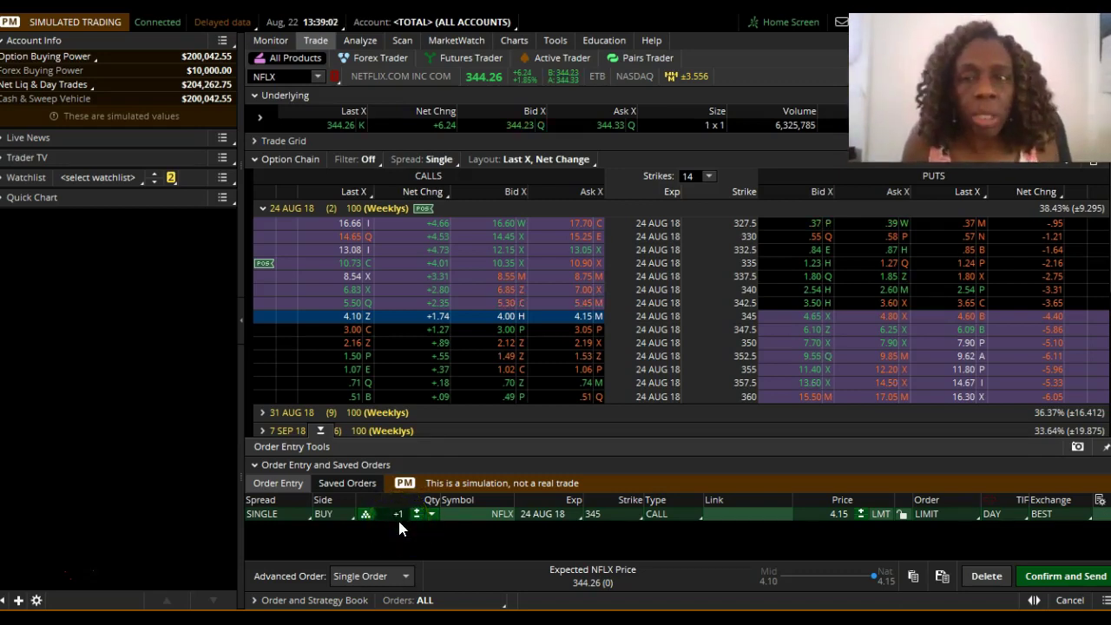
Step: Review the expiration dates available for the 345 call order without changing 24 AUG 18
left_click(460, 544)
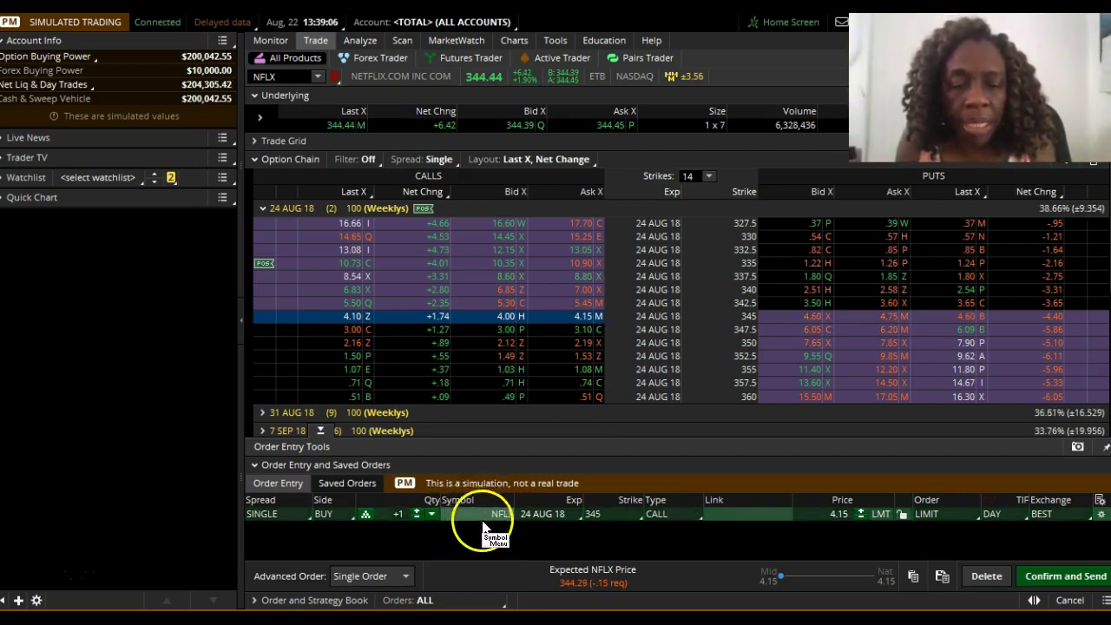
left_click(579, 514)
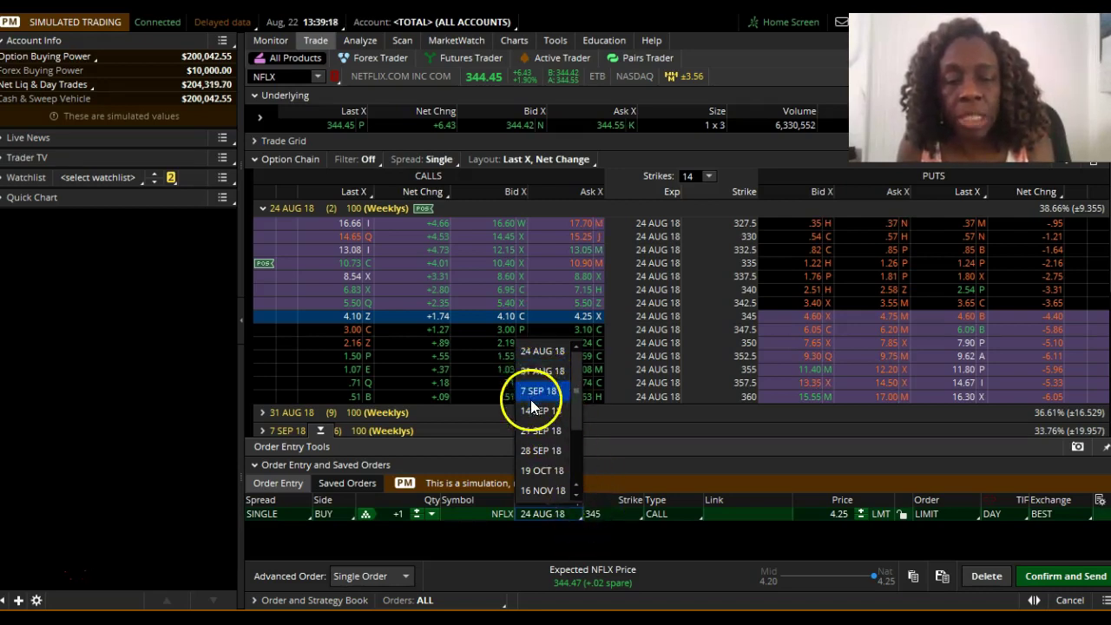
left_click(568, 514)
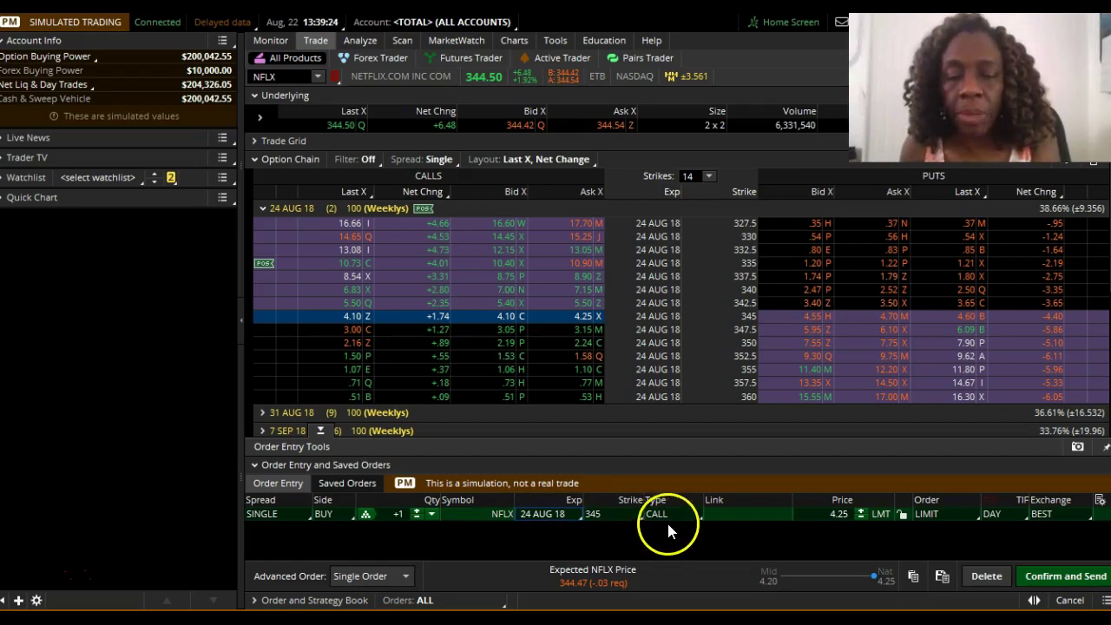
Step: Keep CALL as the option type of the 345 call order and change the order type to MARKET
left_click(702, 517)
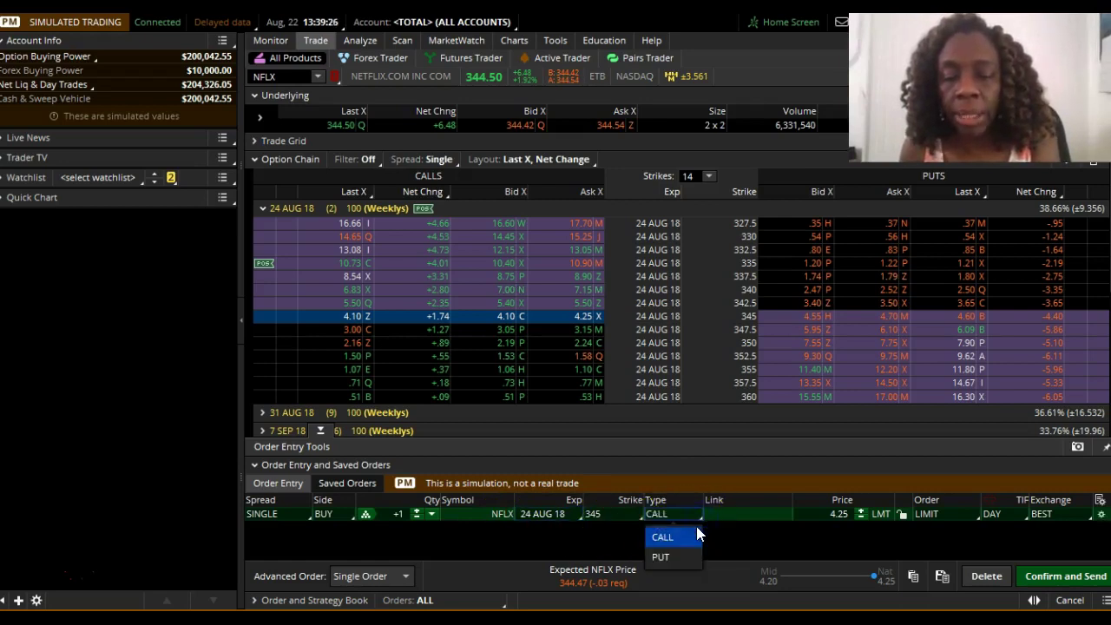
left_click(704, 514)
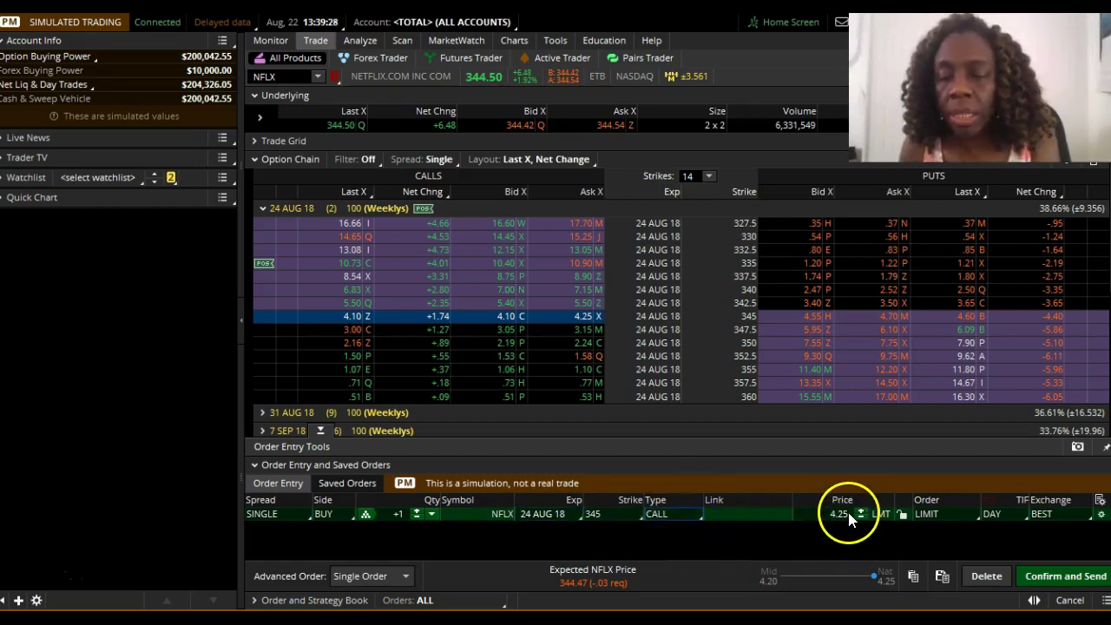
left_click(947, 511)
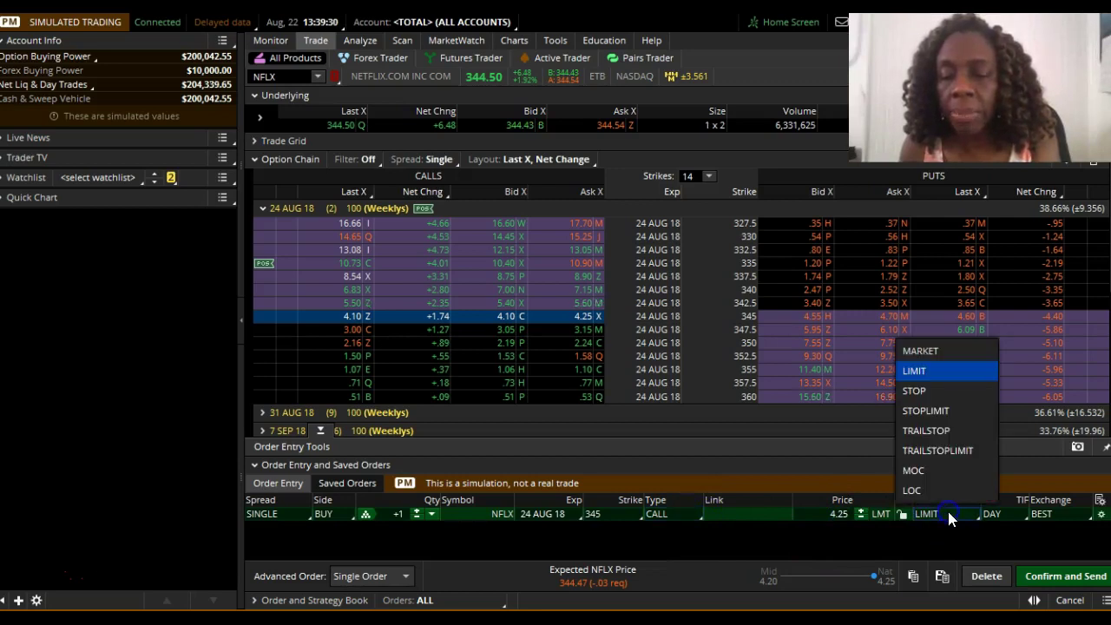
left_click(938, 348)
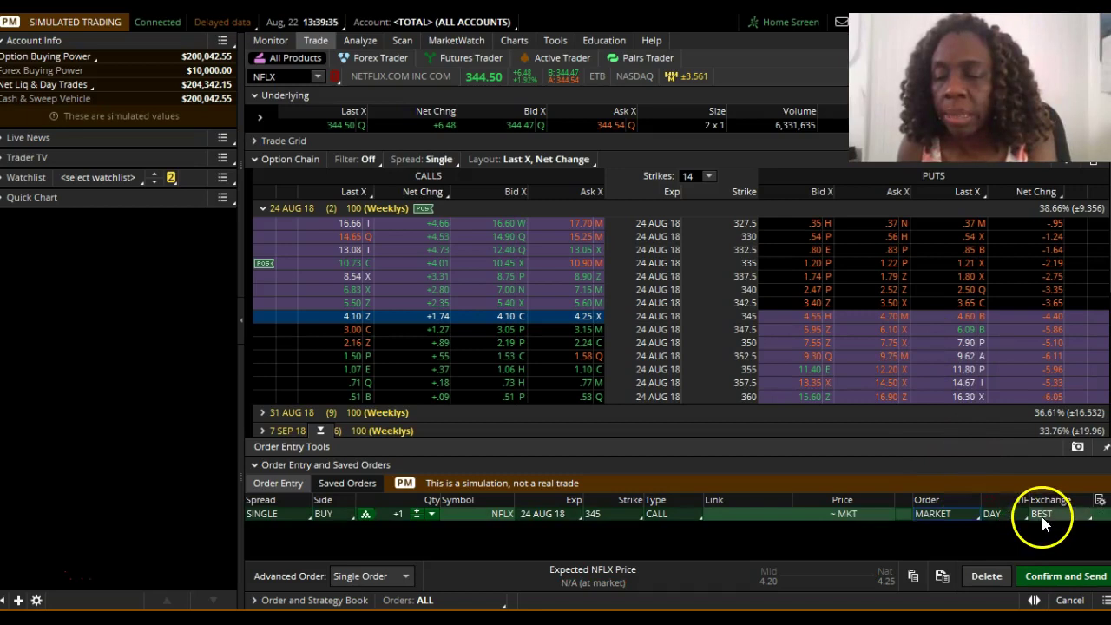
Step: Review the confirmation details of the one-contract NFLX 345 call market order and send it
left_click(1065, 578)
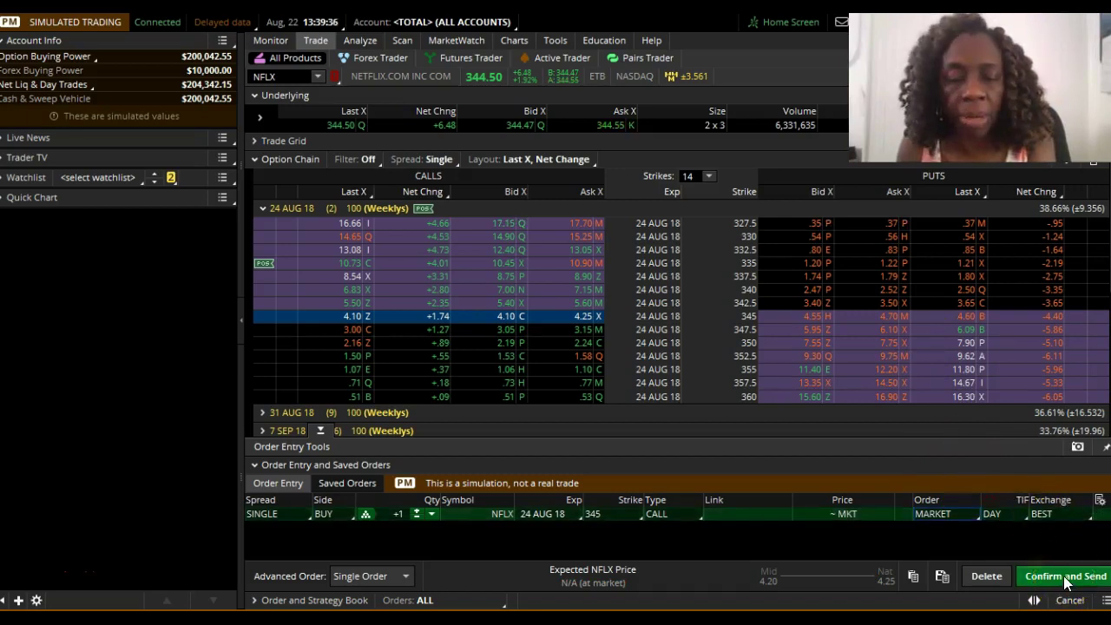
left_click(1064, 576)
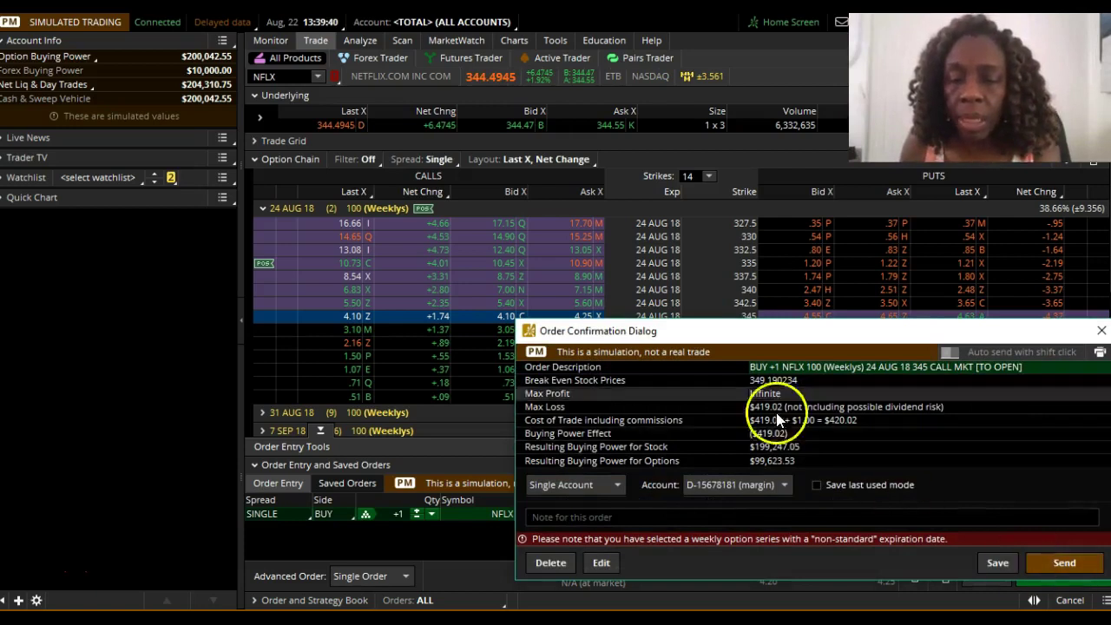
left_click_drag(640, 355, 551, 378)
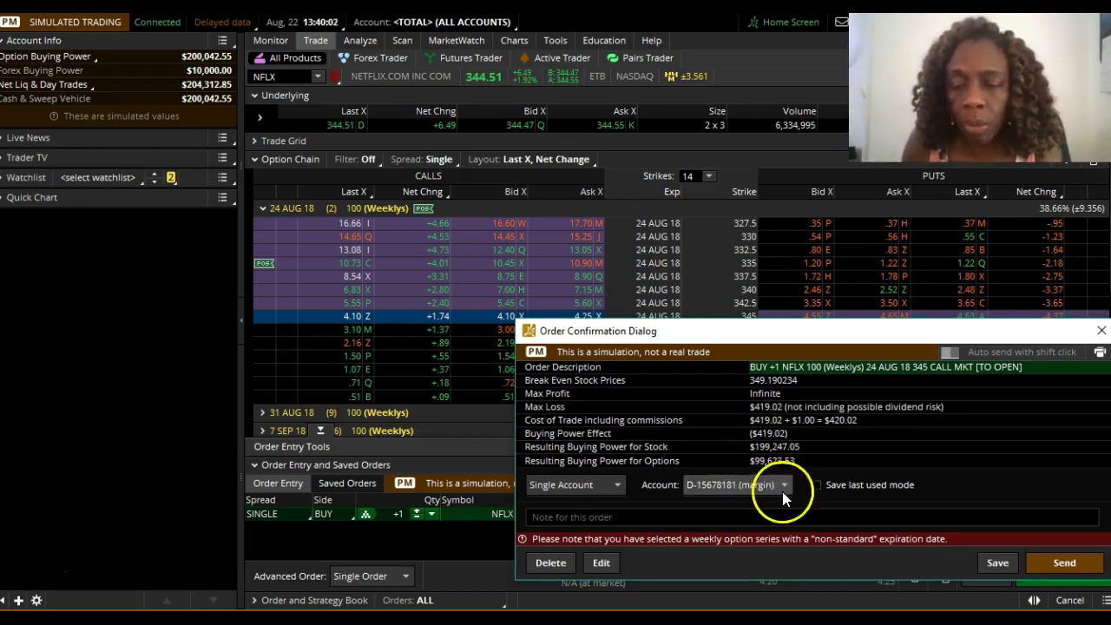
left_click(1059, 563)
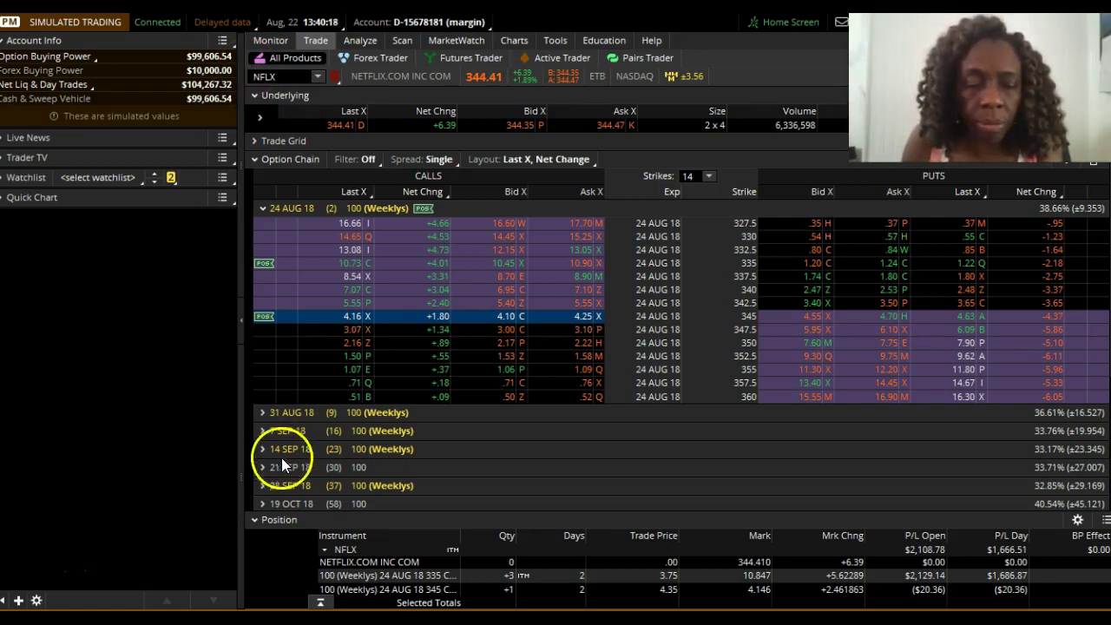
Step: Collapse the position section under the option chain and show the individual NFLX positions in the monitored position statement
left_click(253, 520)
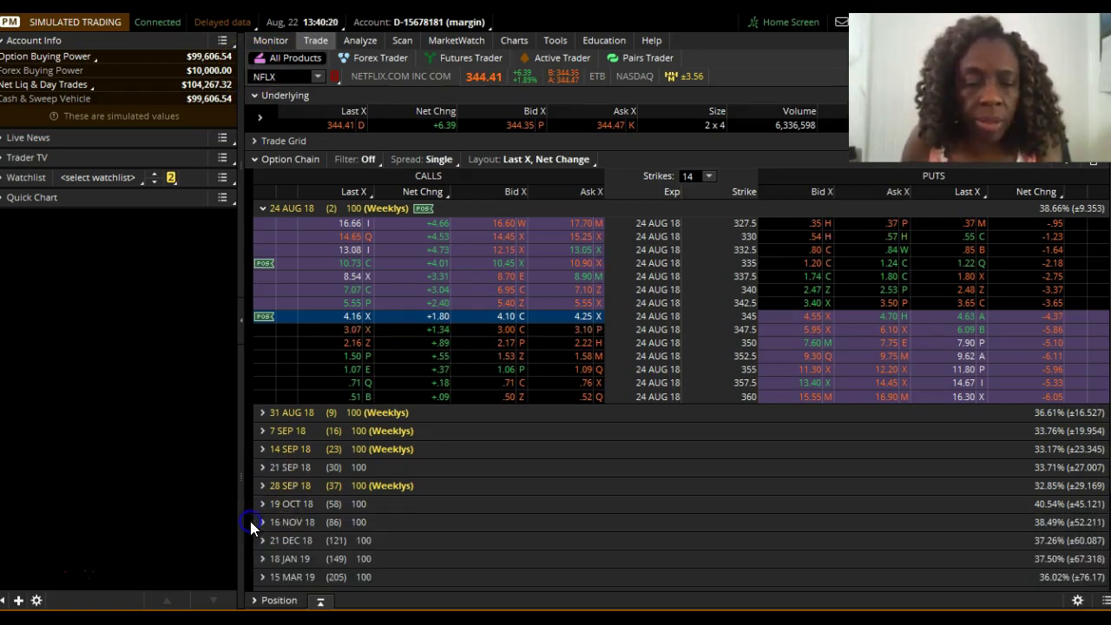
left_click(271, 41)
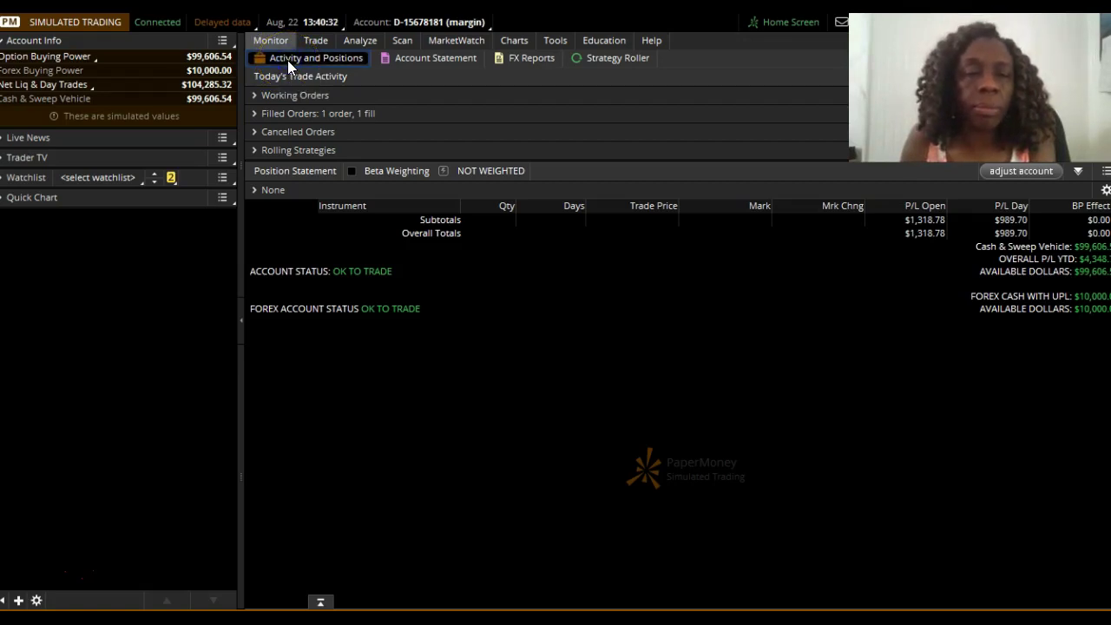
left_click(279, 36)
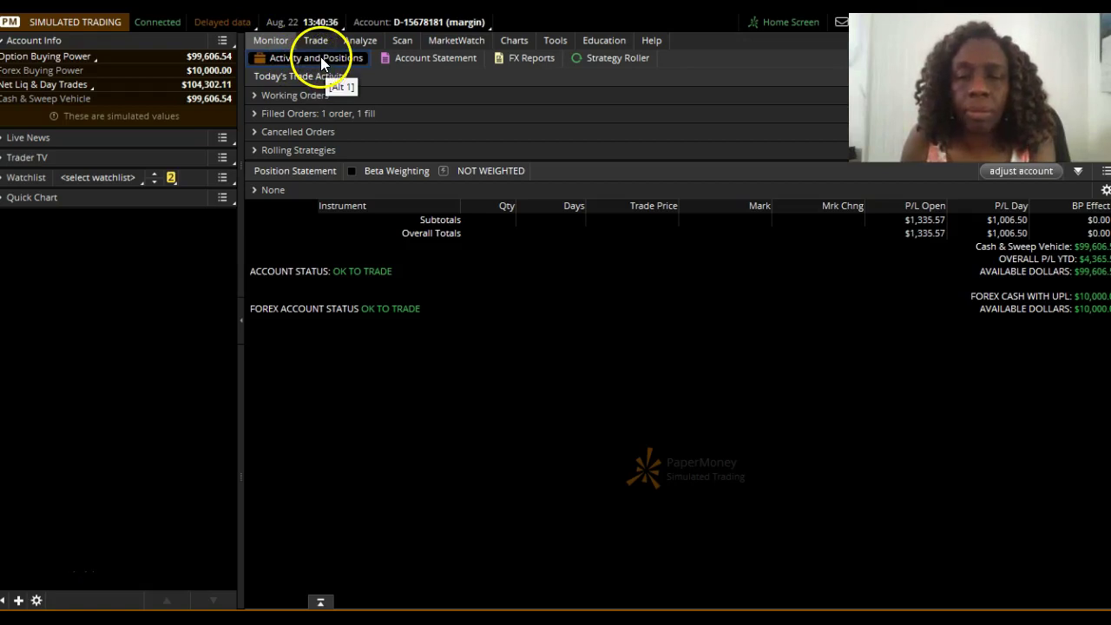
left_click(257, 191)
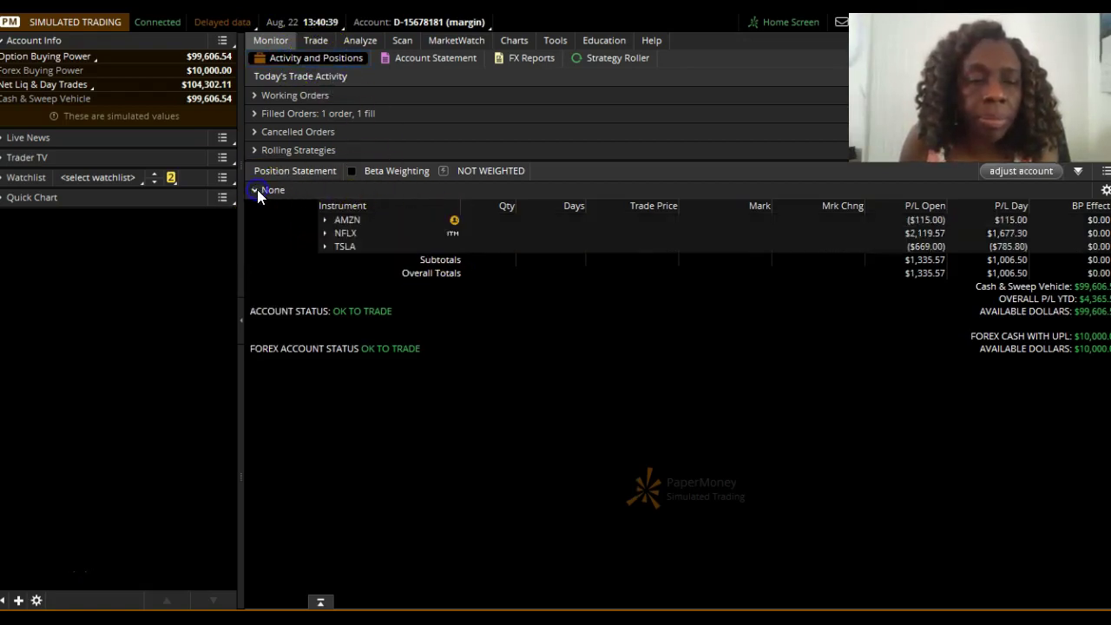
left_click(339, 235)
left_click(377, 240)
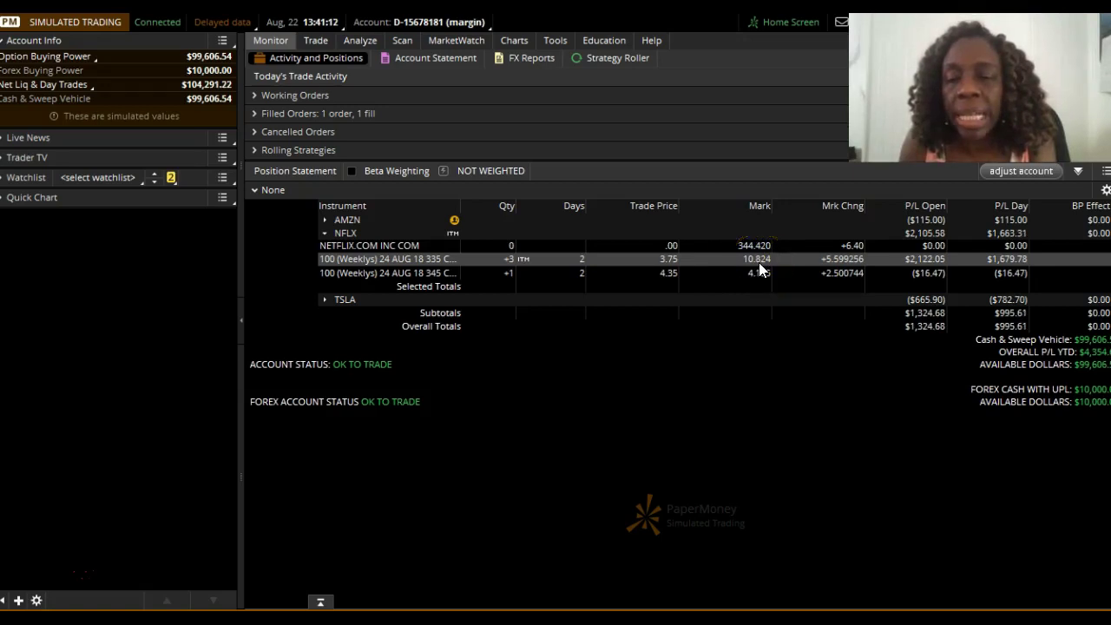
Step: Examine the quantity, days, trade price, mark and open P/L of the NFLX 335 and 345 call positions
left_click(753, 246)
left_click(764, 262)
left_click(745, 248)
left_click(764, 263)
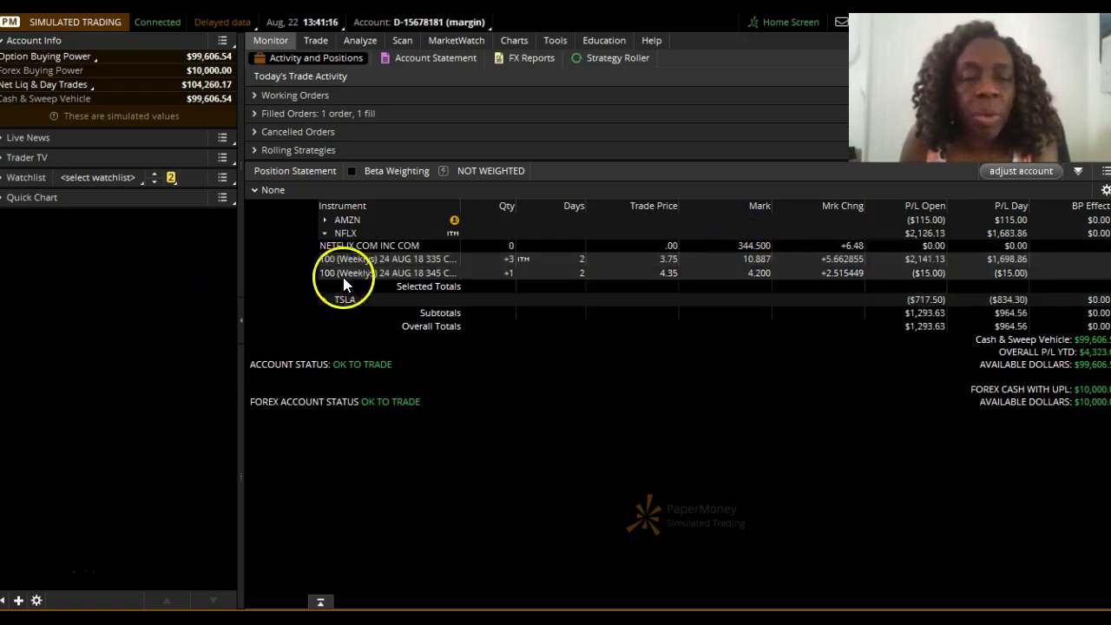
left_click(511, 276)
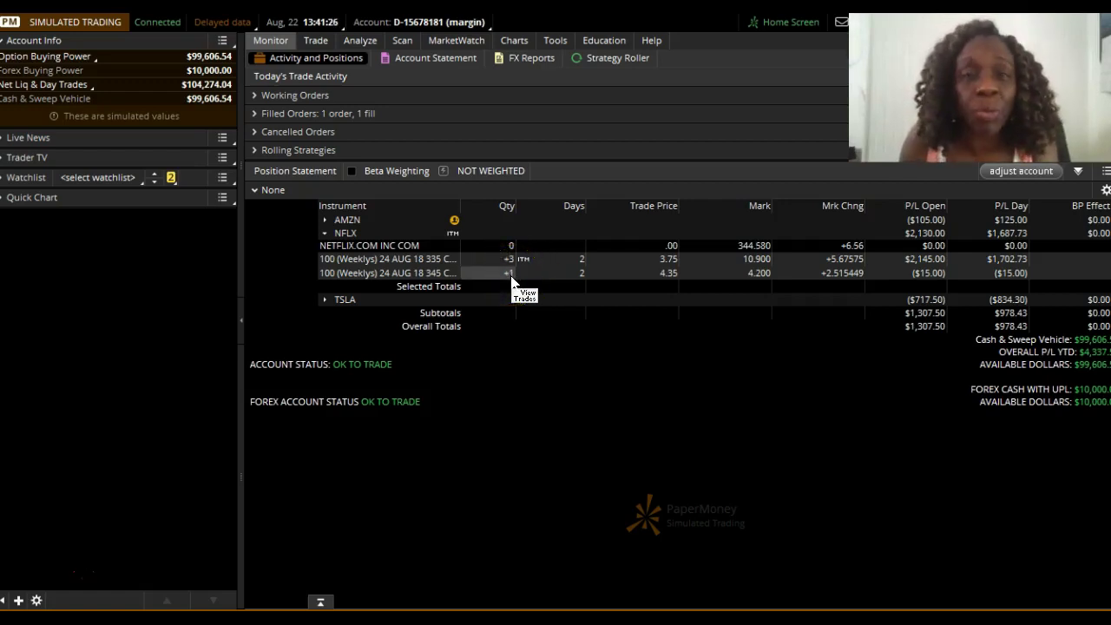
left_click(511, 276)
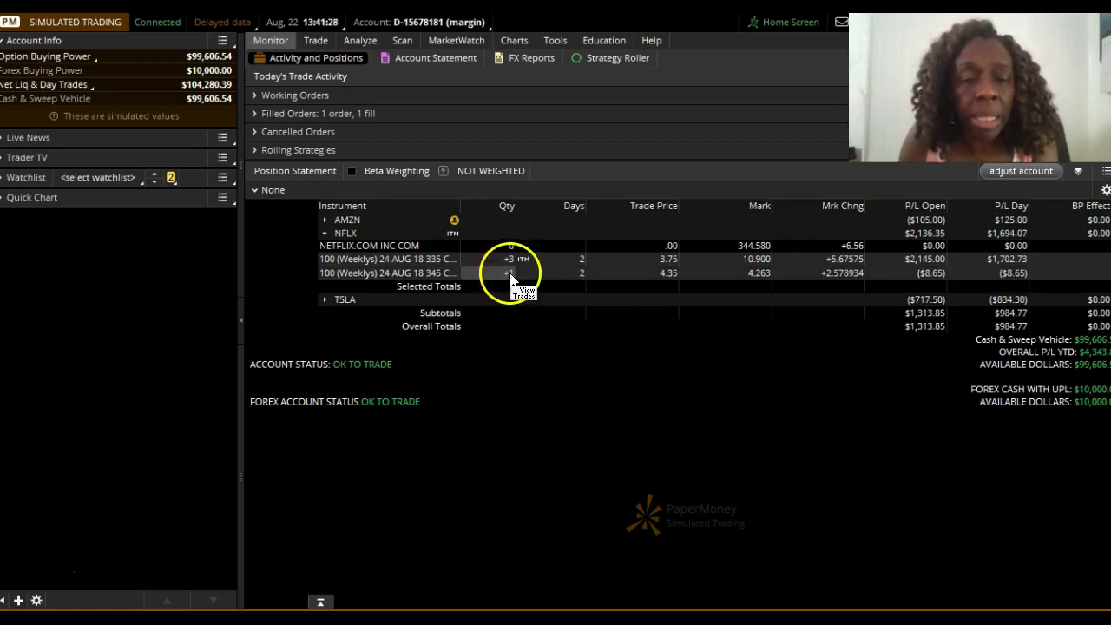
left_click(569, 282)
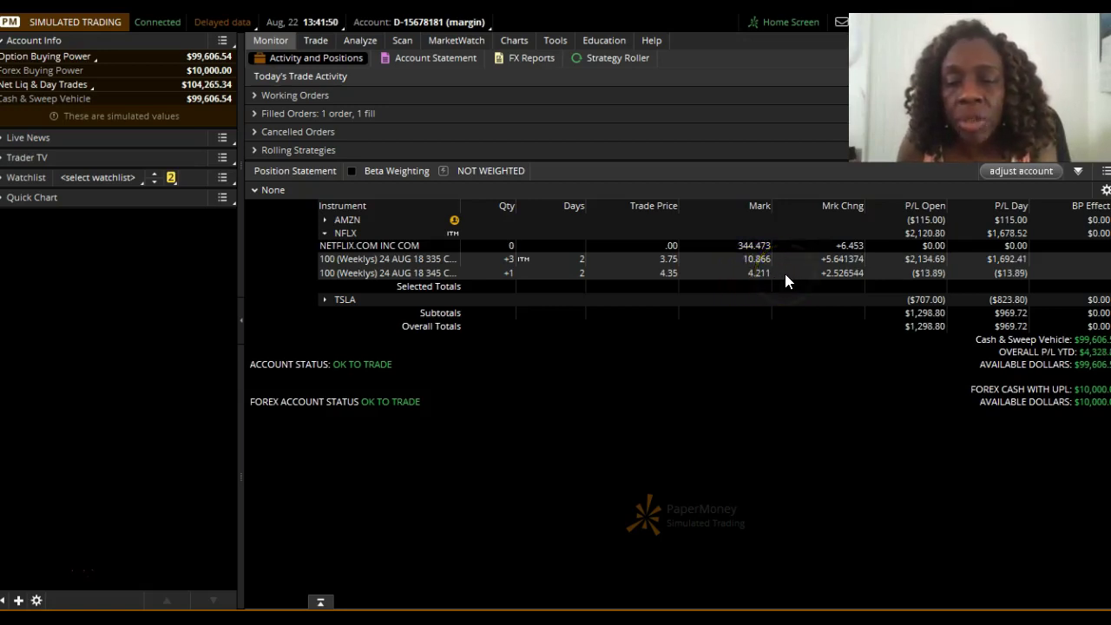
left_click(844, 279)
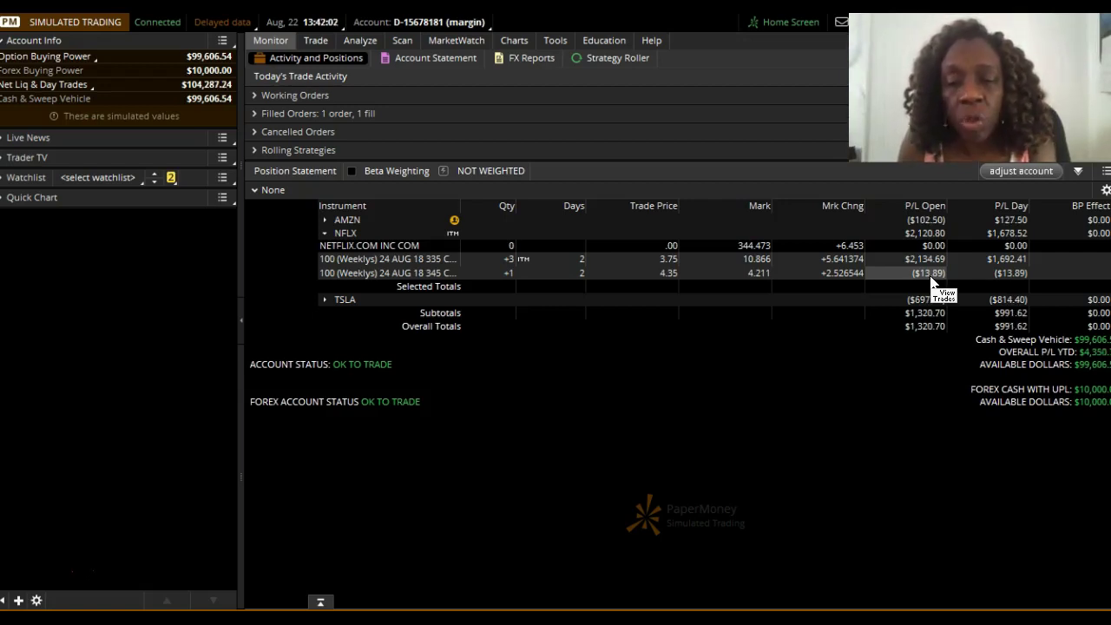
left_click(911, 280)
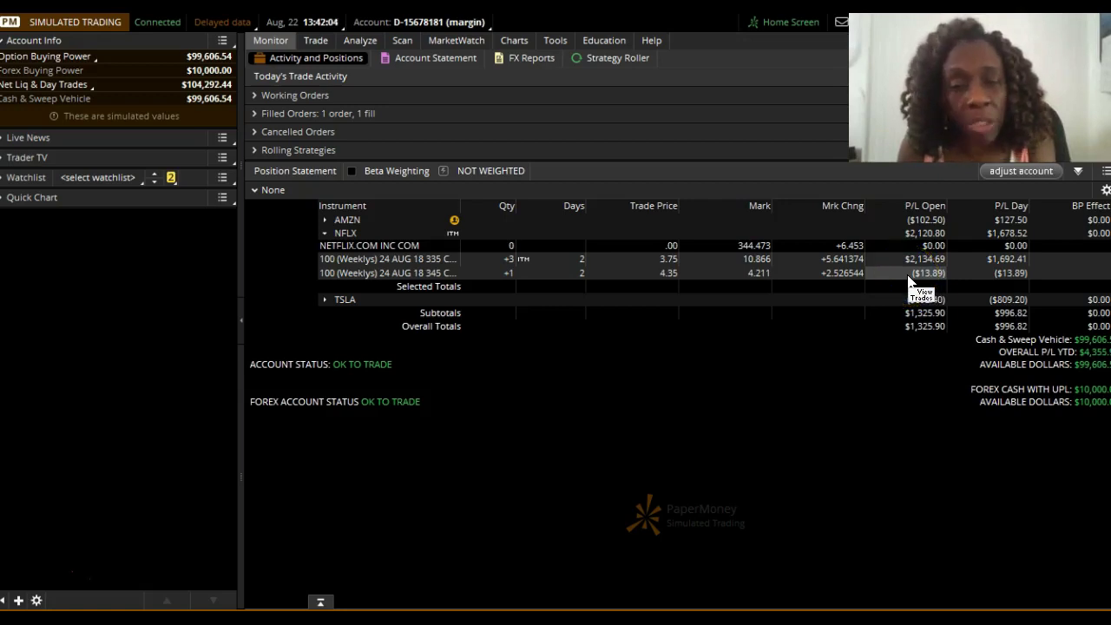
left_click(922, 278)
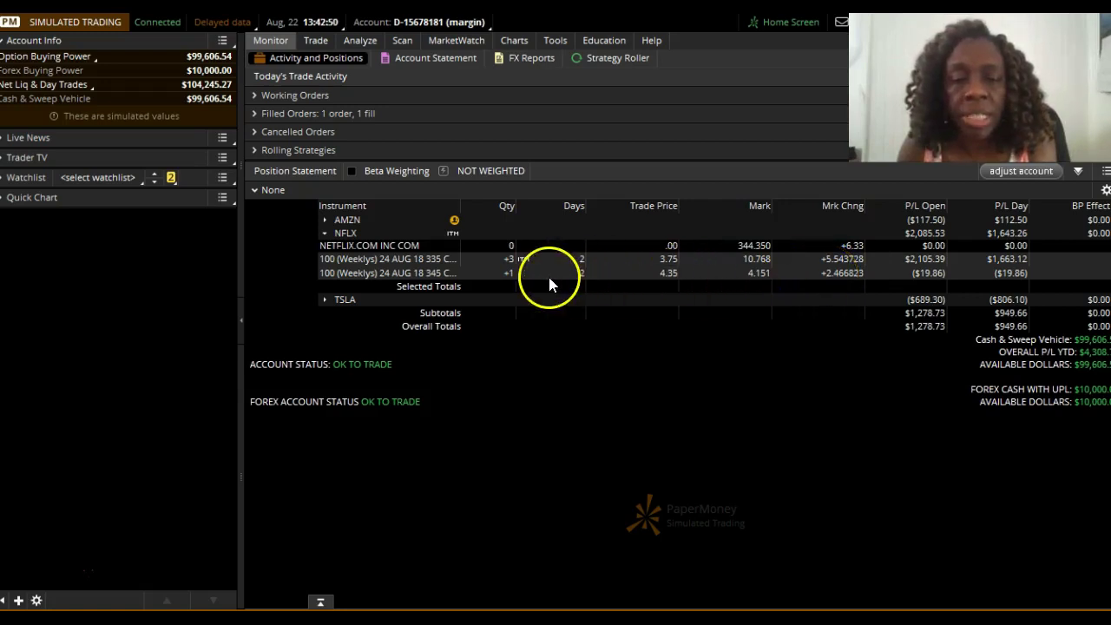
left_click(449, 263)
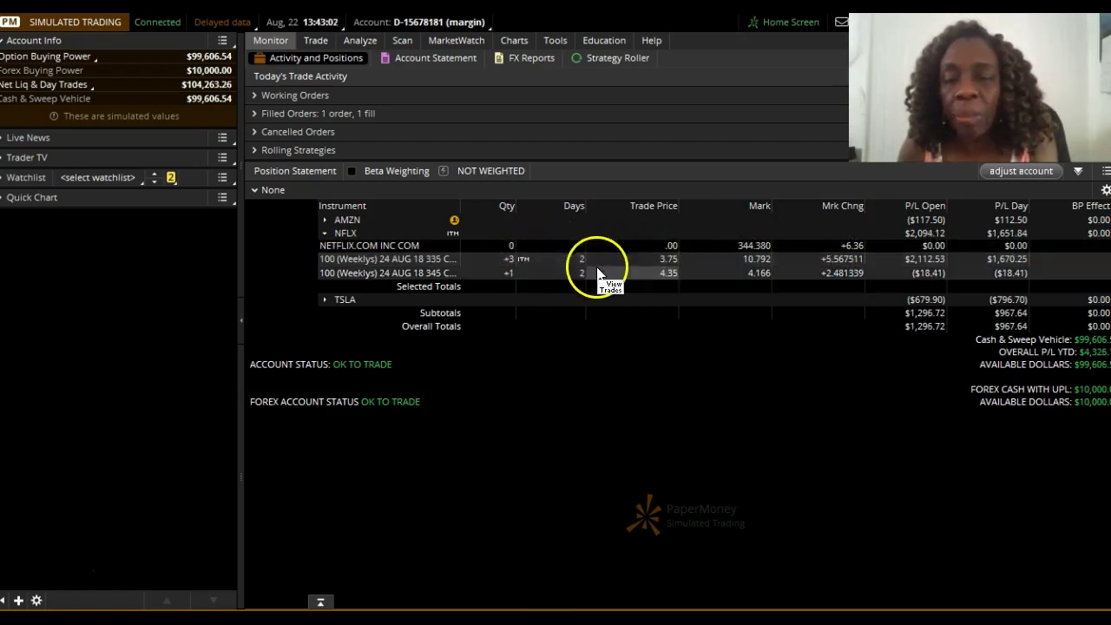
left_click(848, 262)
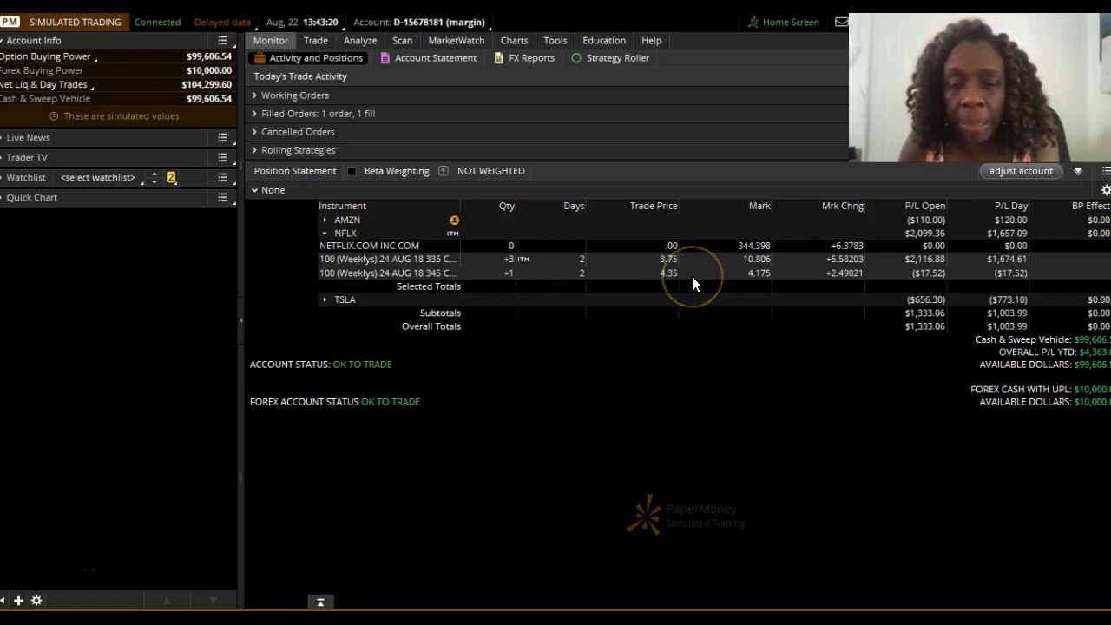
left_click(840, 274)
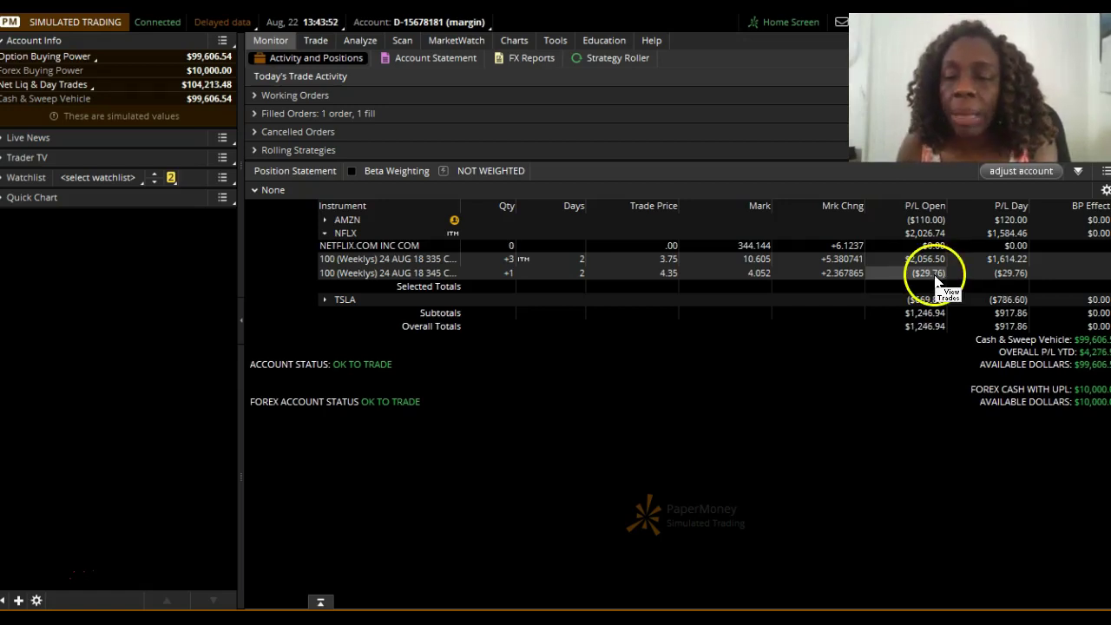
left_click(331, 279)
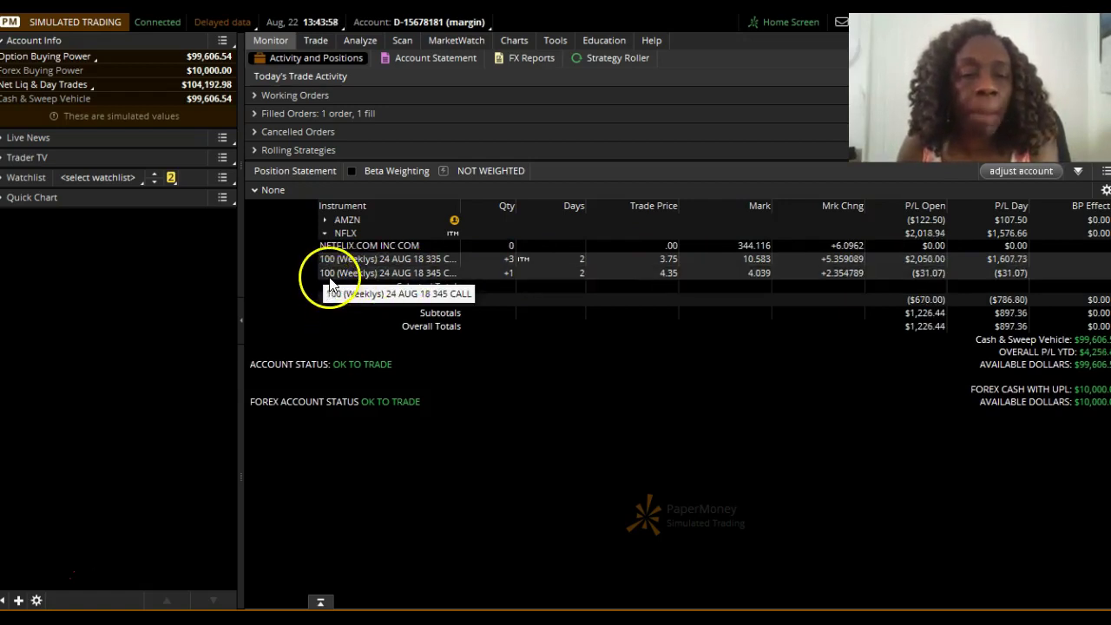
Step: Return to the NFLX option chain and create a single buy order for the 24 AUG 18 340 put
left_click(316, 40)
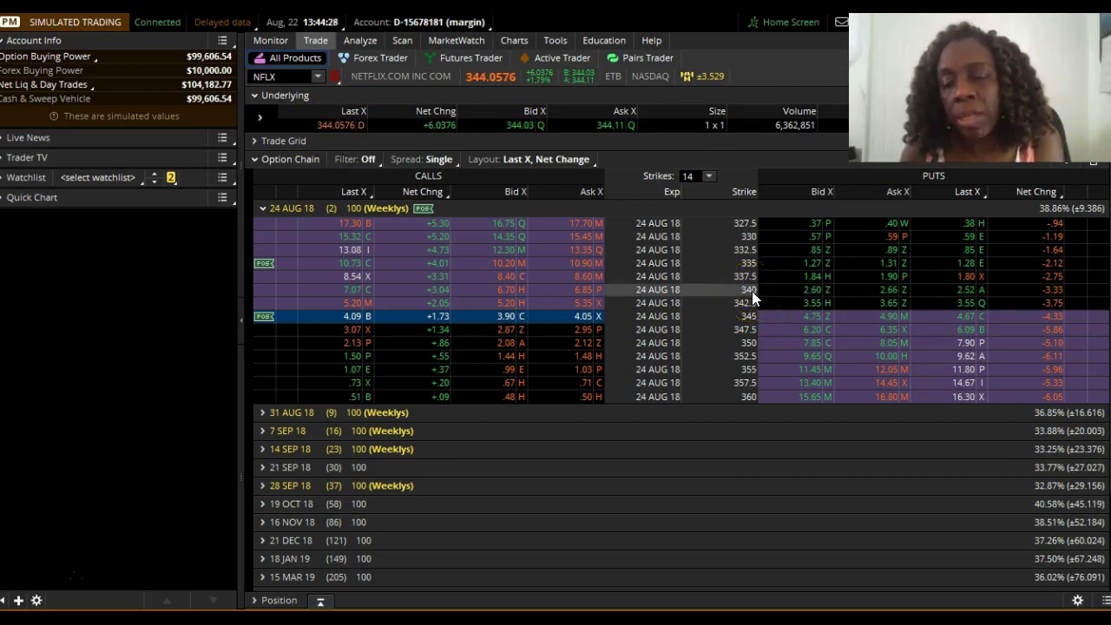
left_click(809, 295)
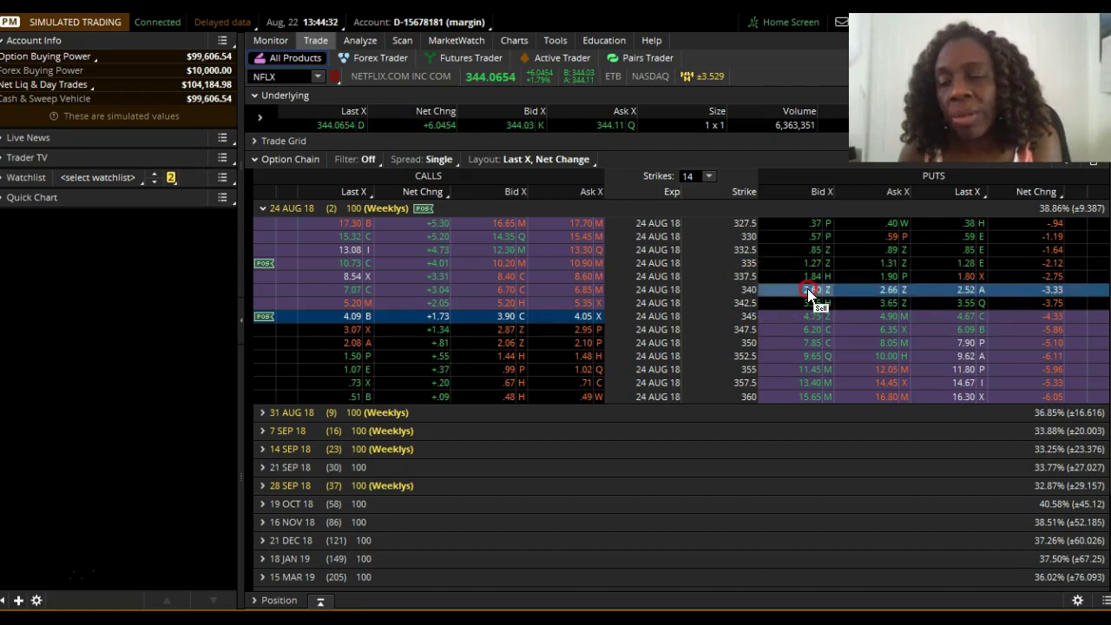
right_click(809, 295)
mouse_move(863, 299)
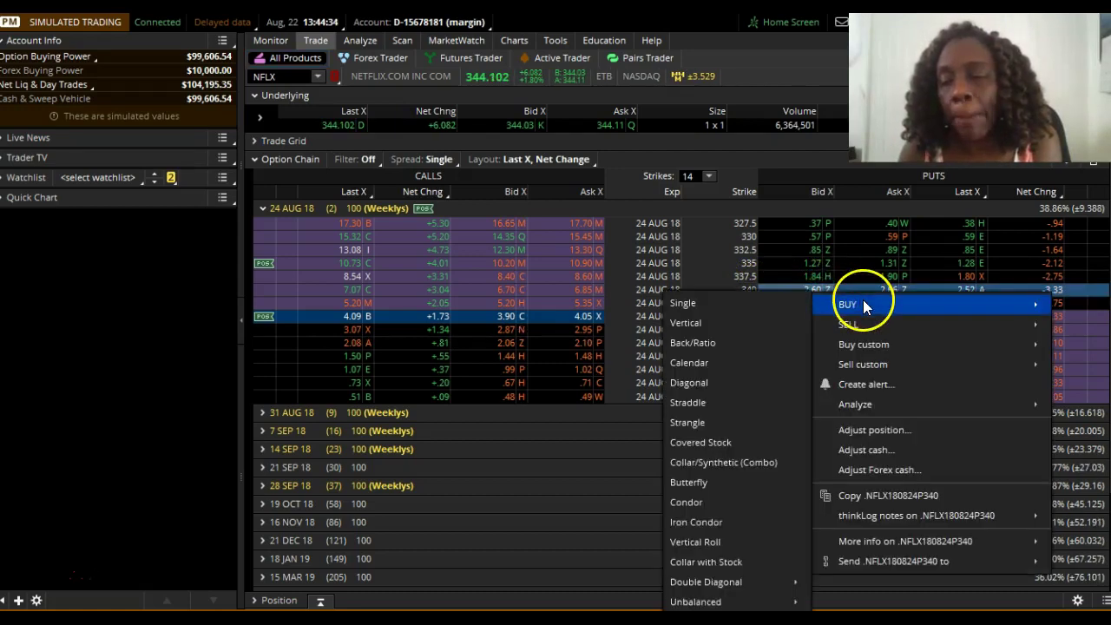
left_click(727, 308)
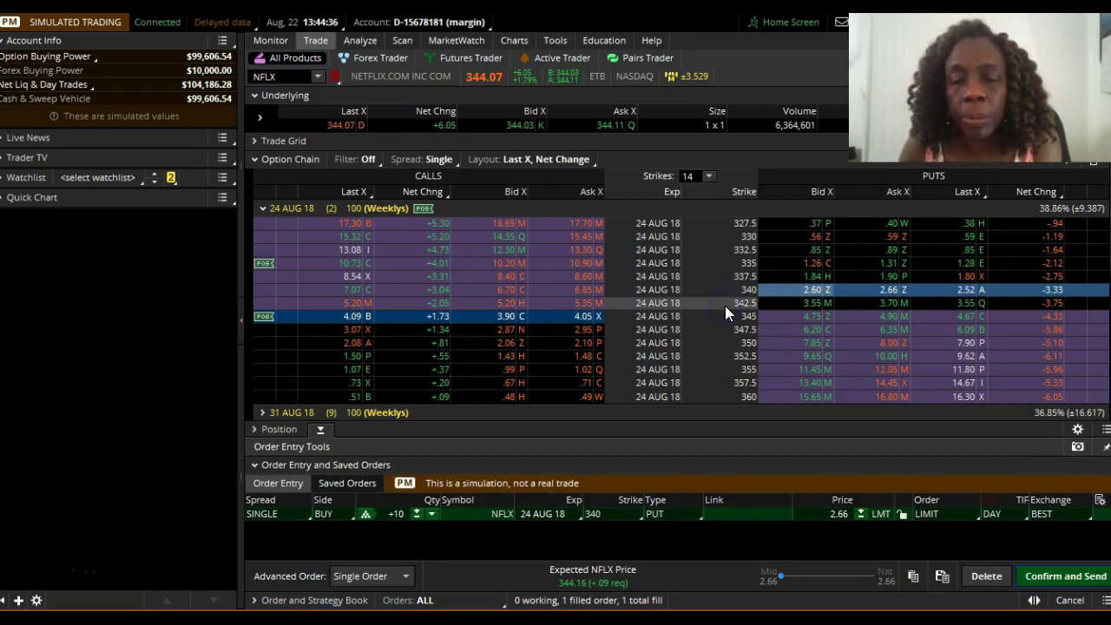
Step: Reduce the 340 put order to 1 contract and change its order type to MARKET
left_click(416, 518)
left_click(416, 517)
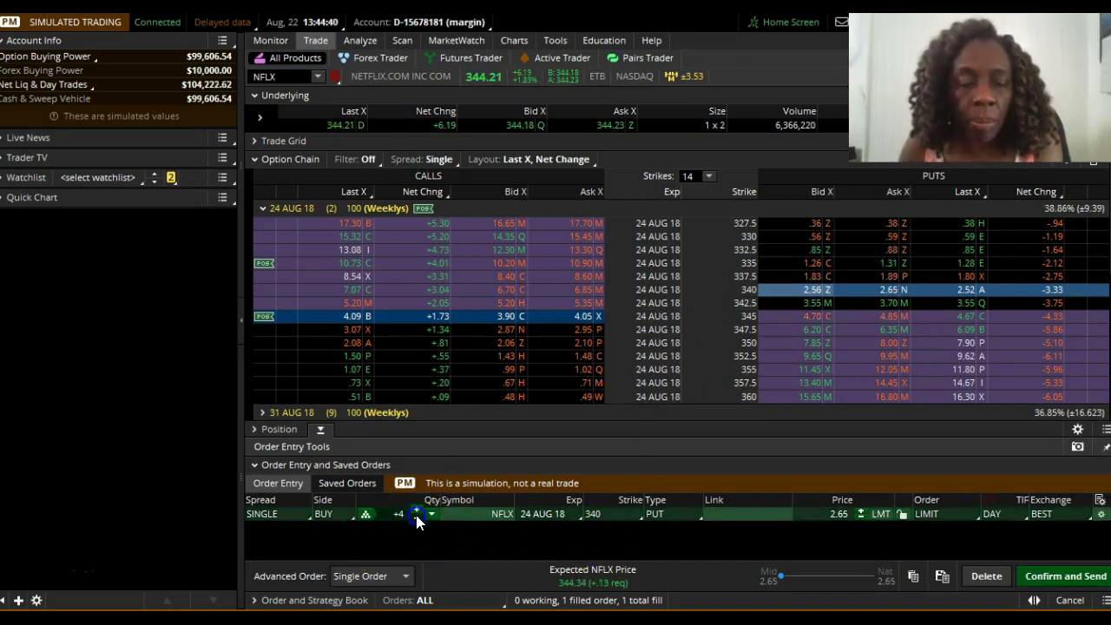
left_click(418, 518)
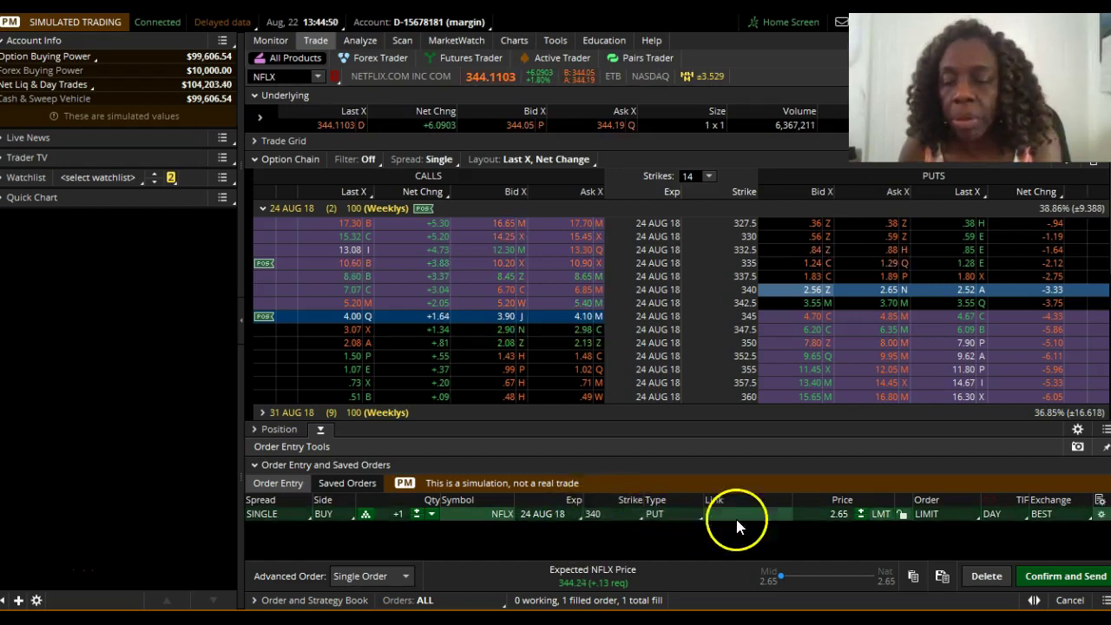
left_click(949, 514)
left_click(934, 351)
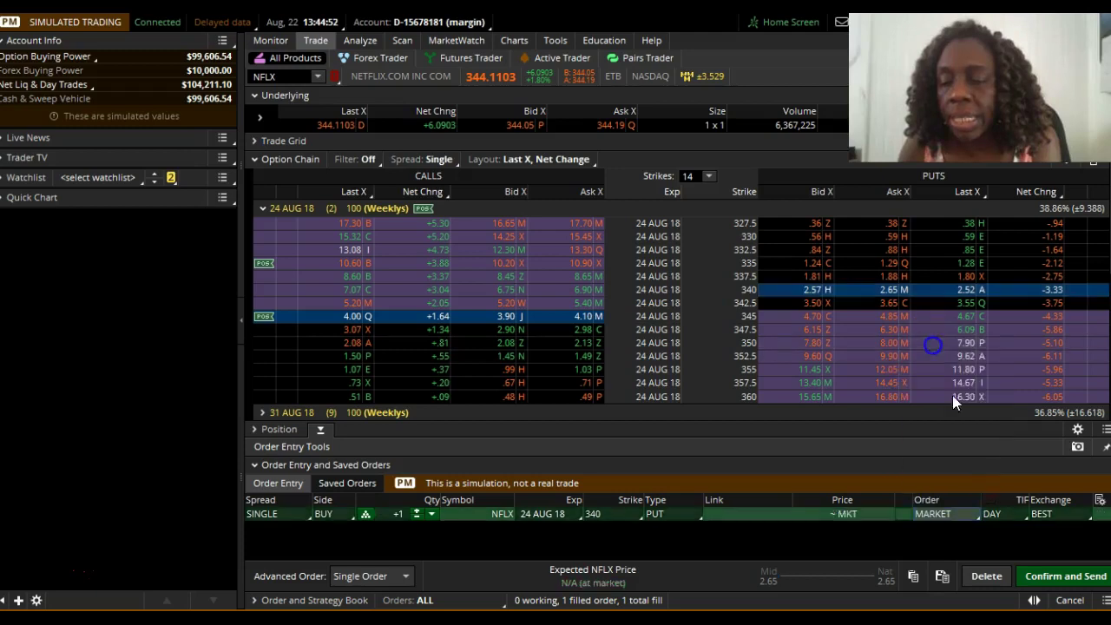
Step: Review the 340 put order's break-even price, max profit, max loss and cost including commissions, and send the order
left_click(1055, 576)
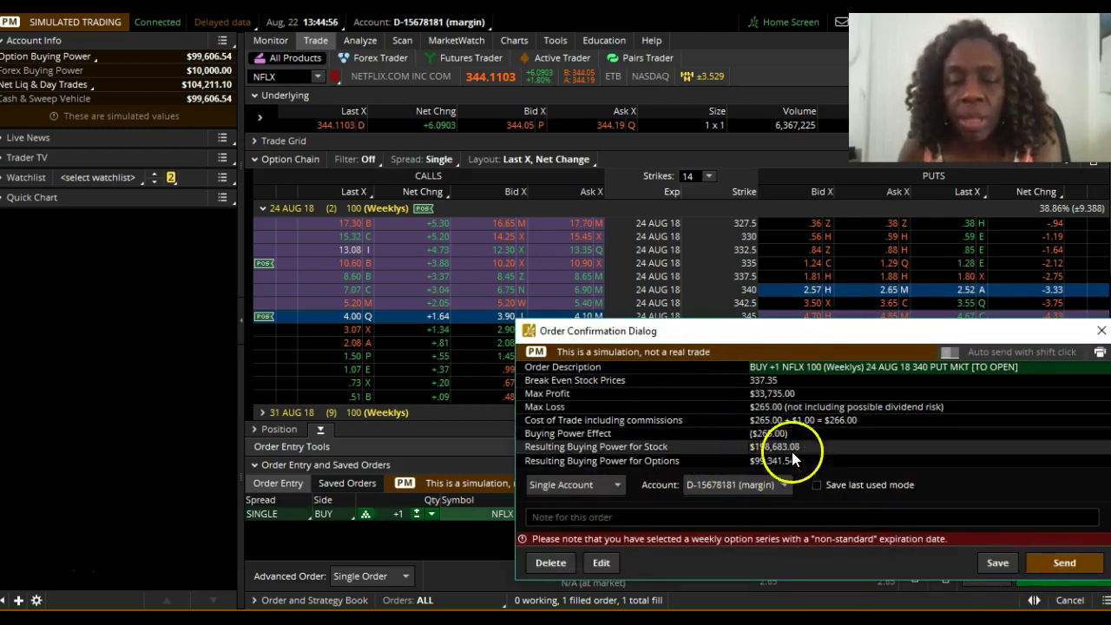
left_click(763, 395)
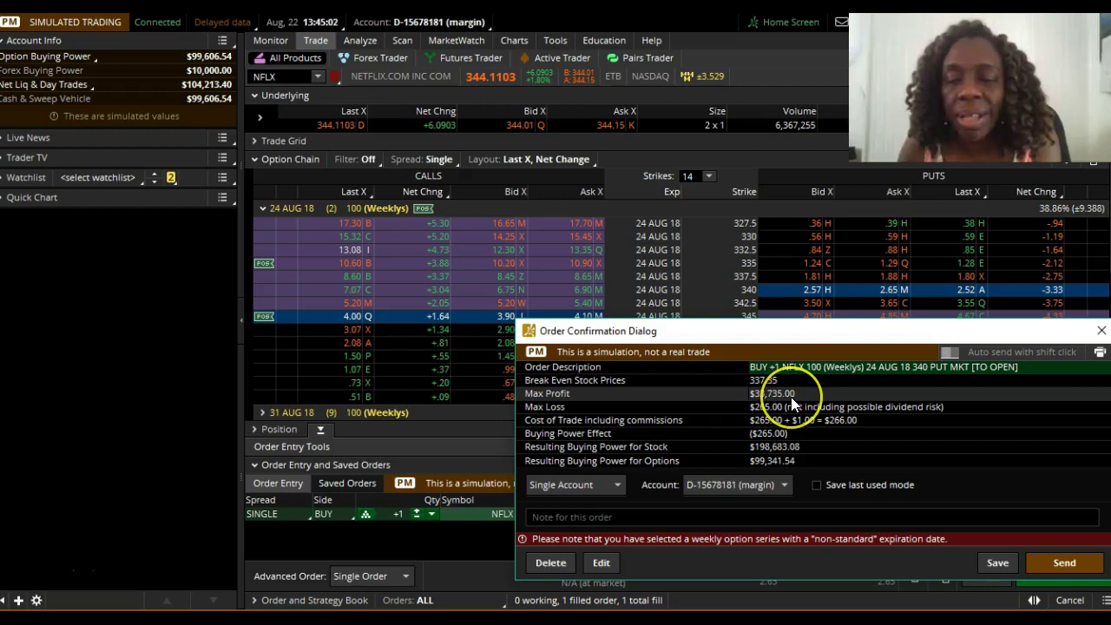
left_click(774, 423)
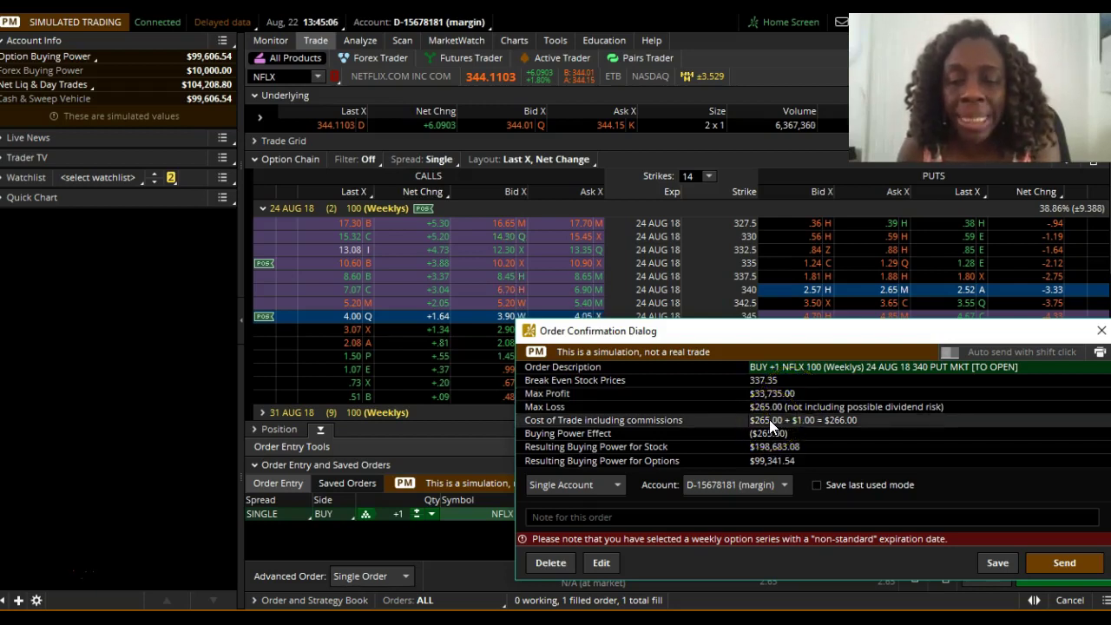
left_click(540, 402)
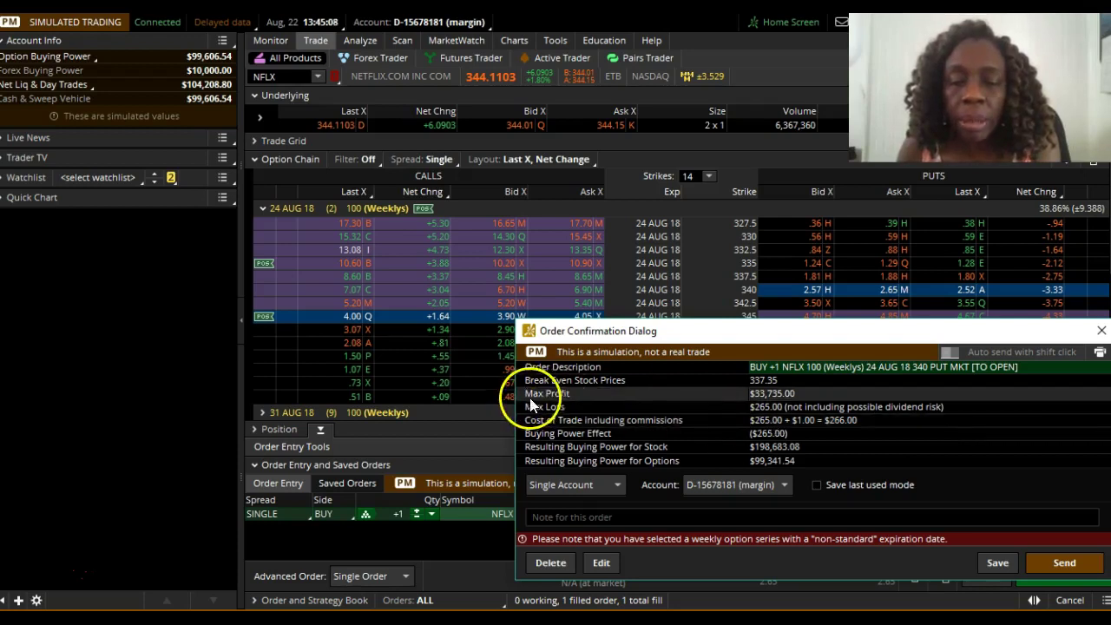
left_click(764, 398)
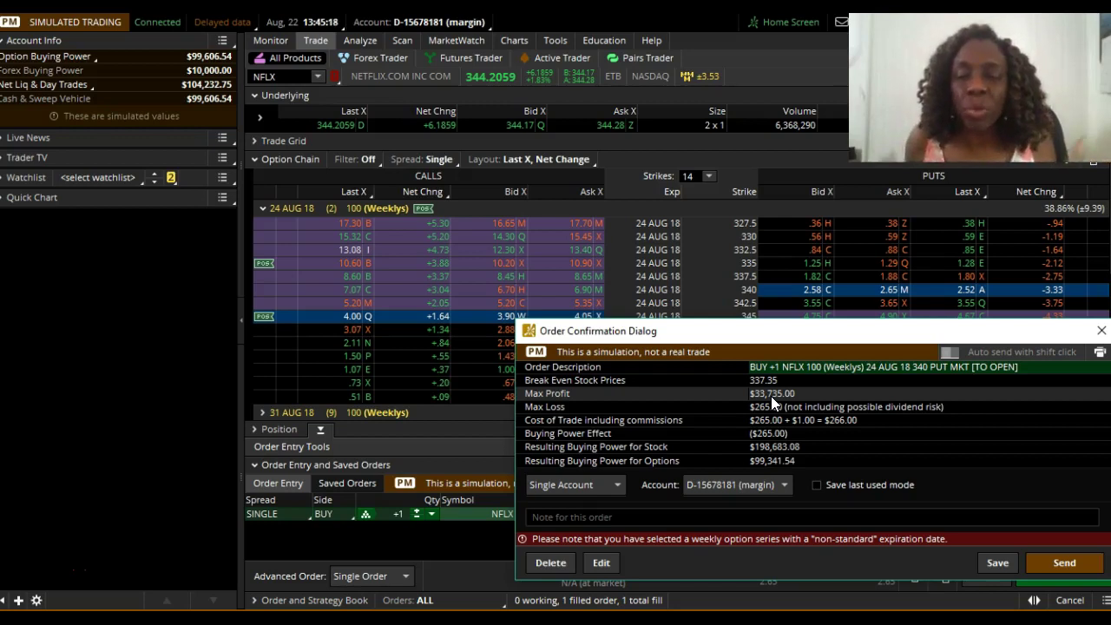
left_click(734, 383)
left_click(810, 401)
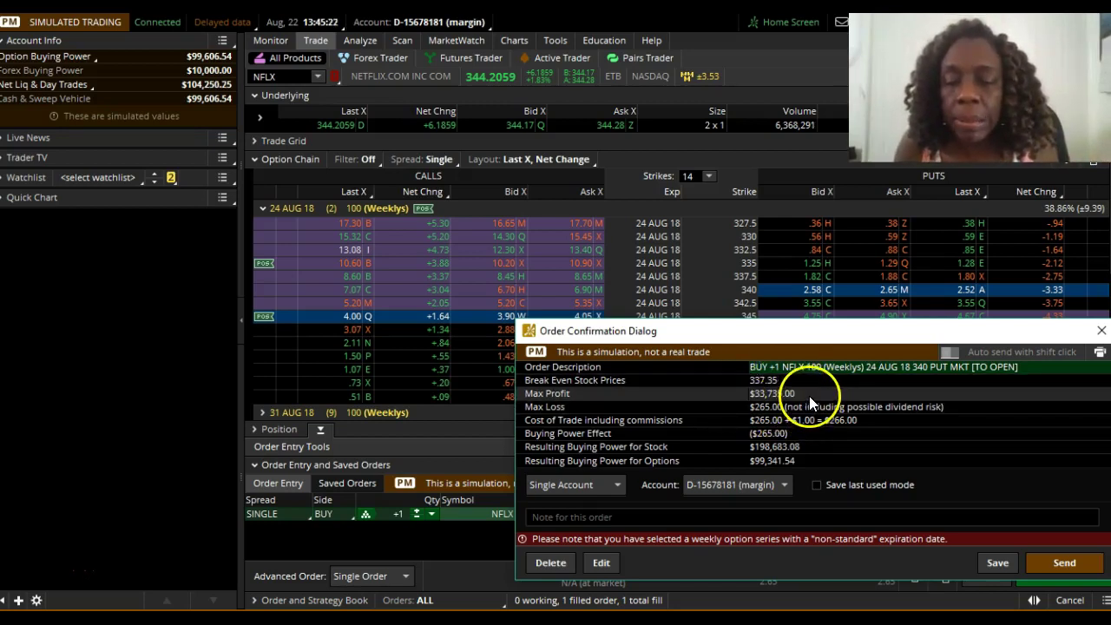
left_click(828, 419)
left_click(1077, 566)
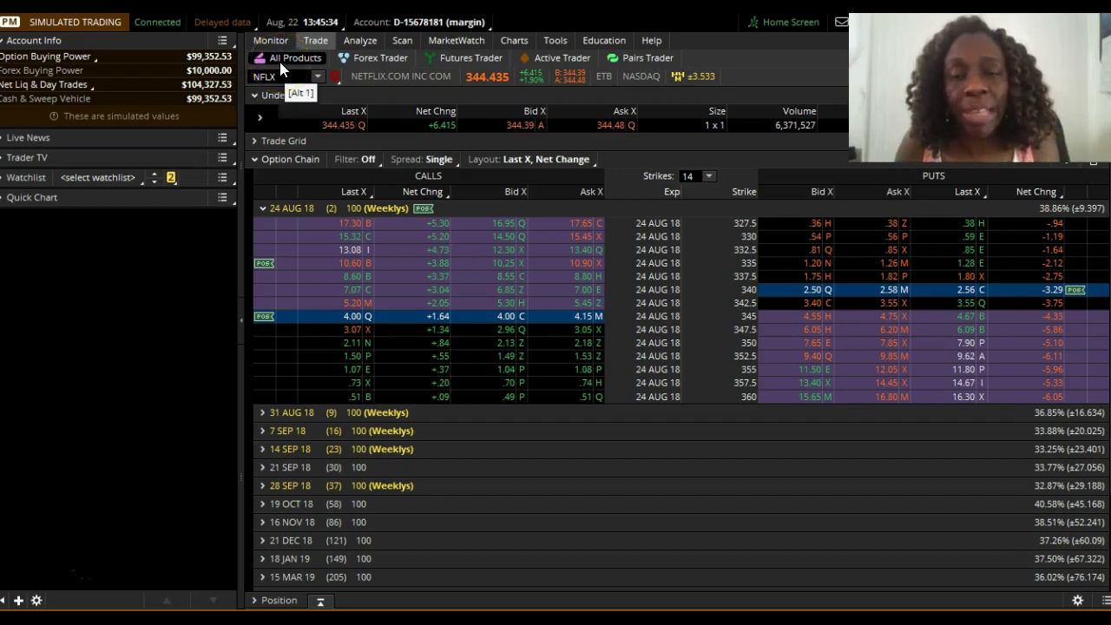
Step: Return to the monitored position statement and examine the days, trade price, mark and open P/L of the NFLX 340 put and 345 call
left_click(272, 39)
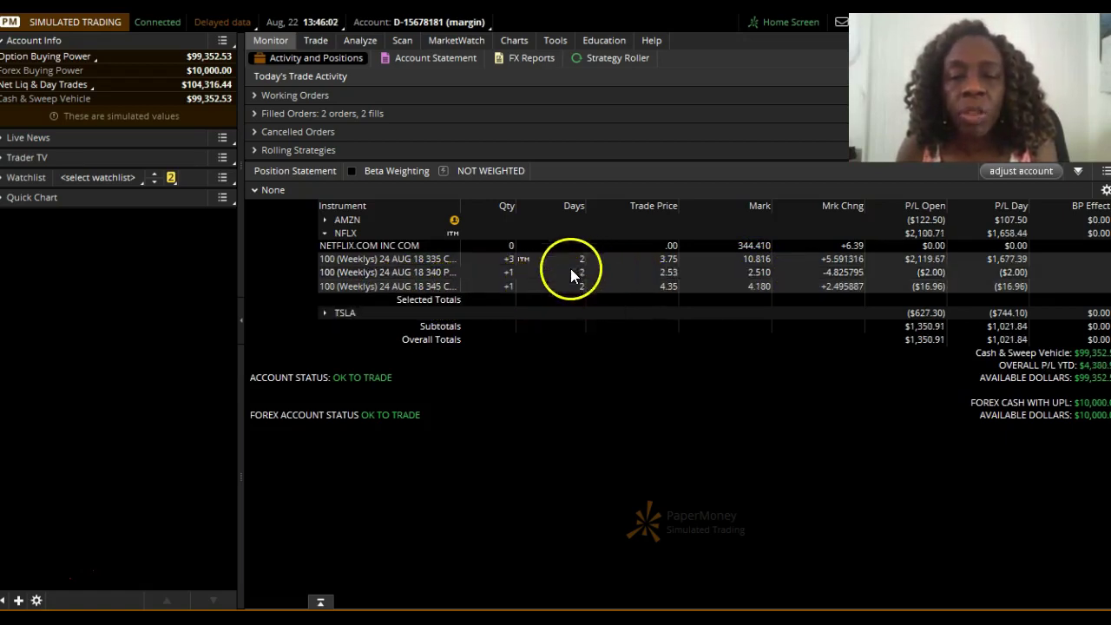
left_click_drag(571, 274, 591, 285)
left_click(592, 286)
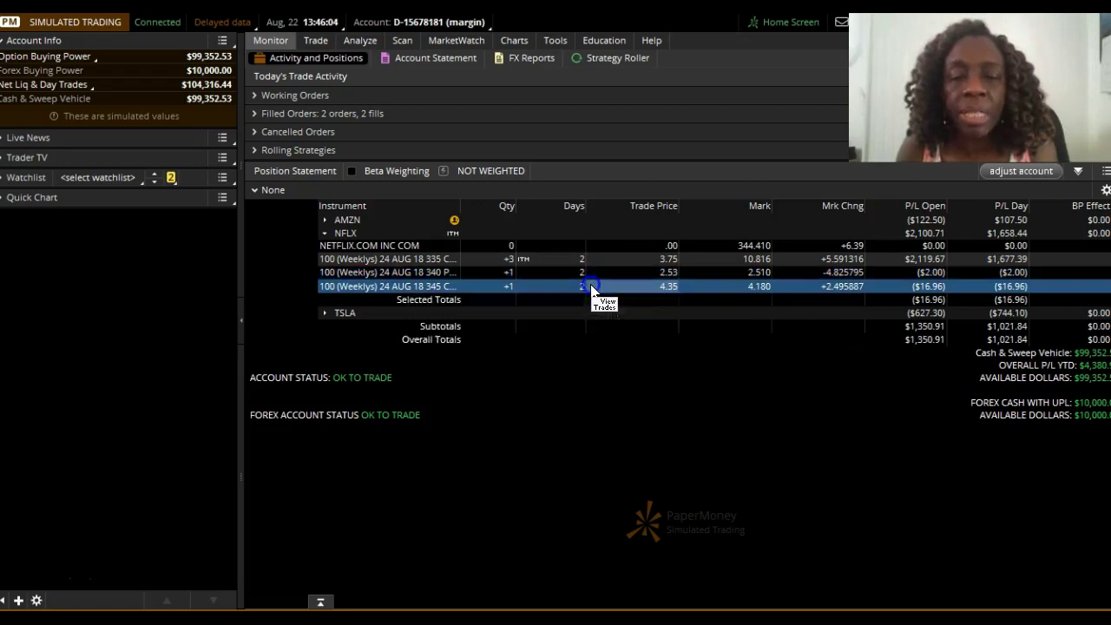
left_click(604, 388)
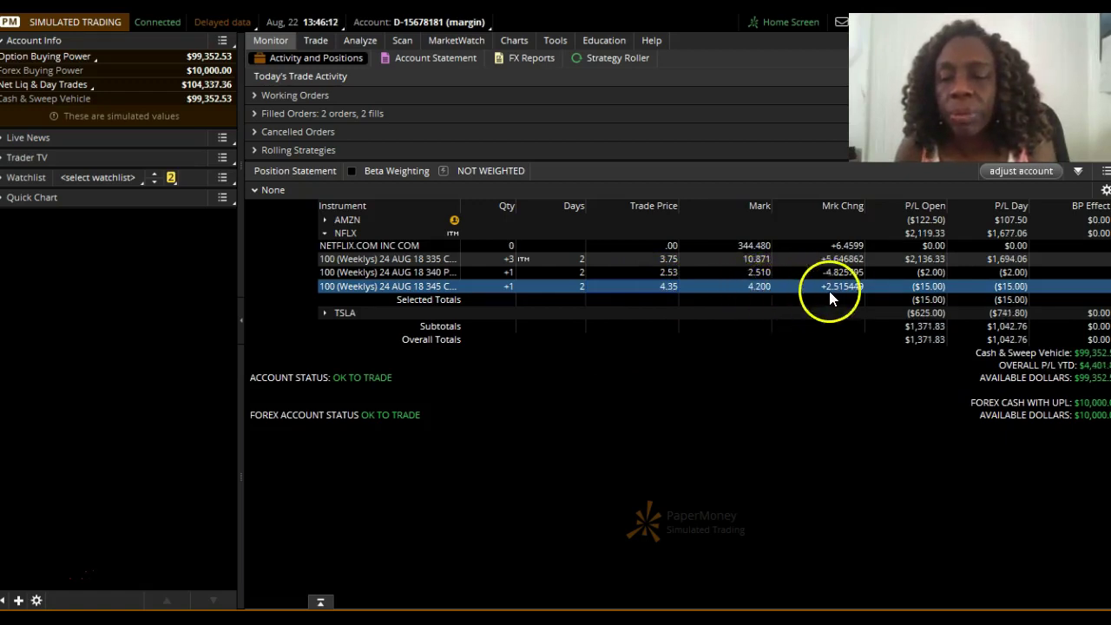
left_click(774, 292)
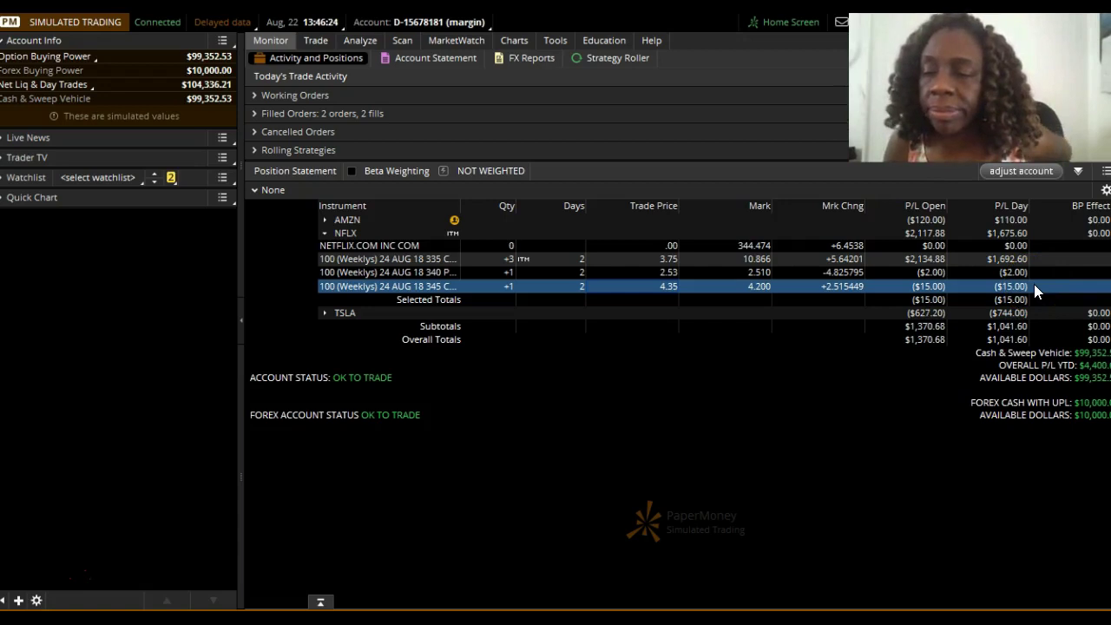
left_click(1018, 291)
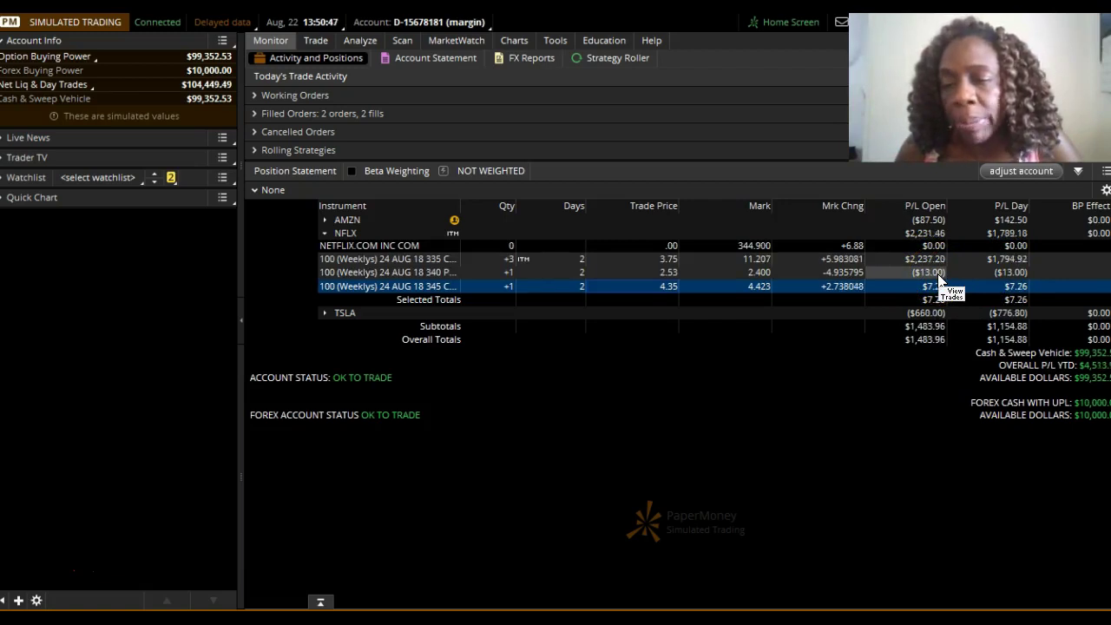
left_click(406, 309)
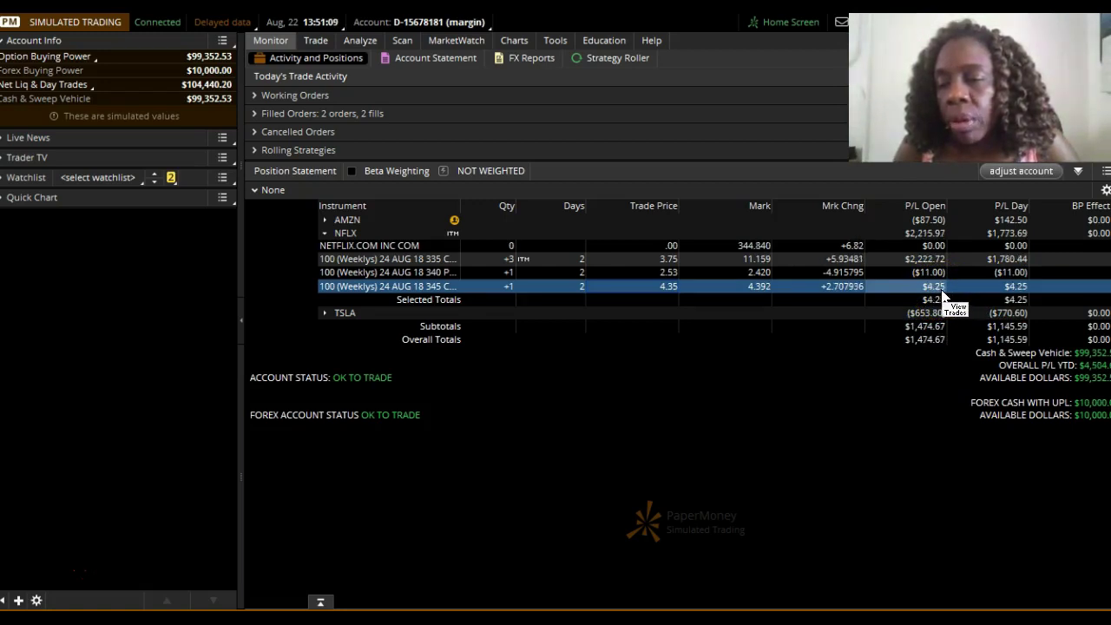
left_click(931, 294)
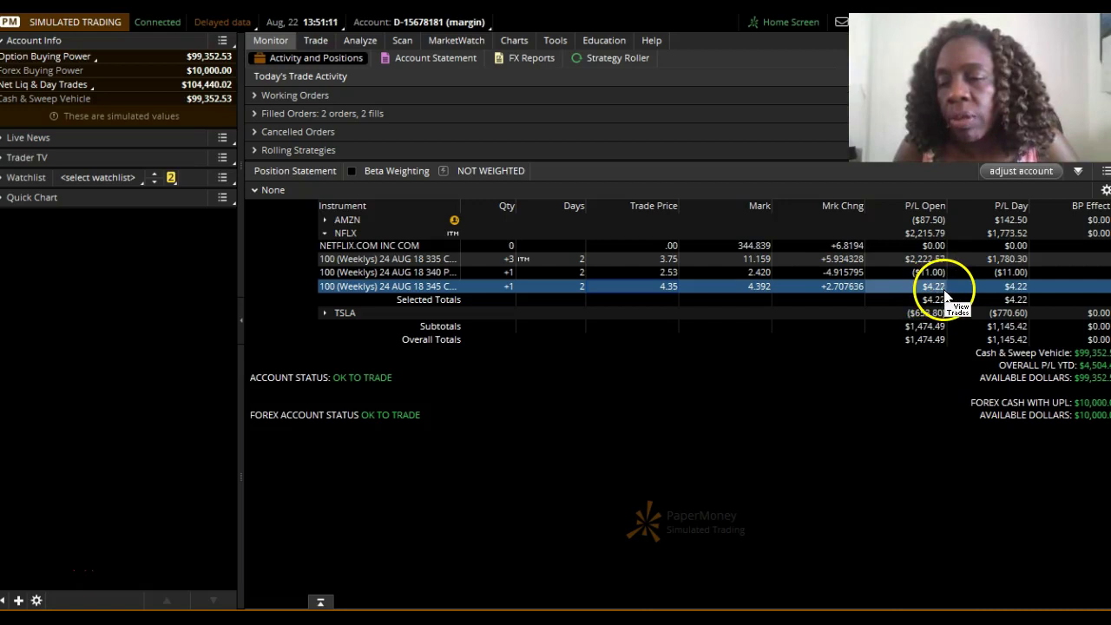
left_click(935, 299)
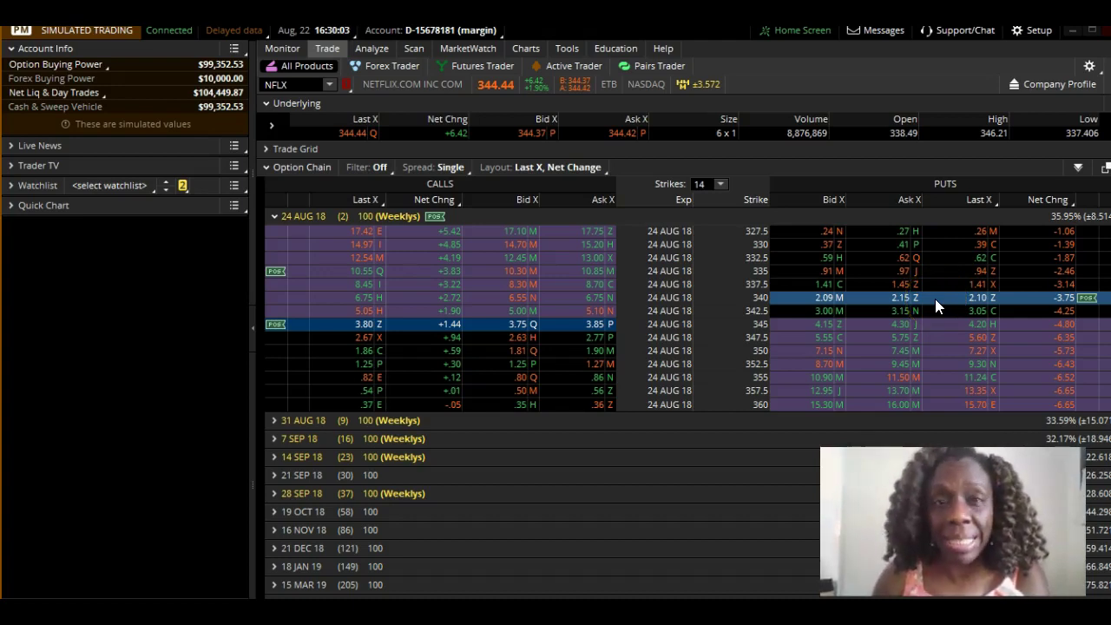
left_click(931, 274)
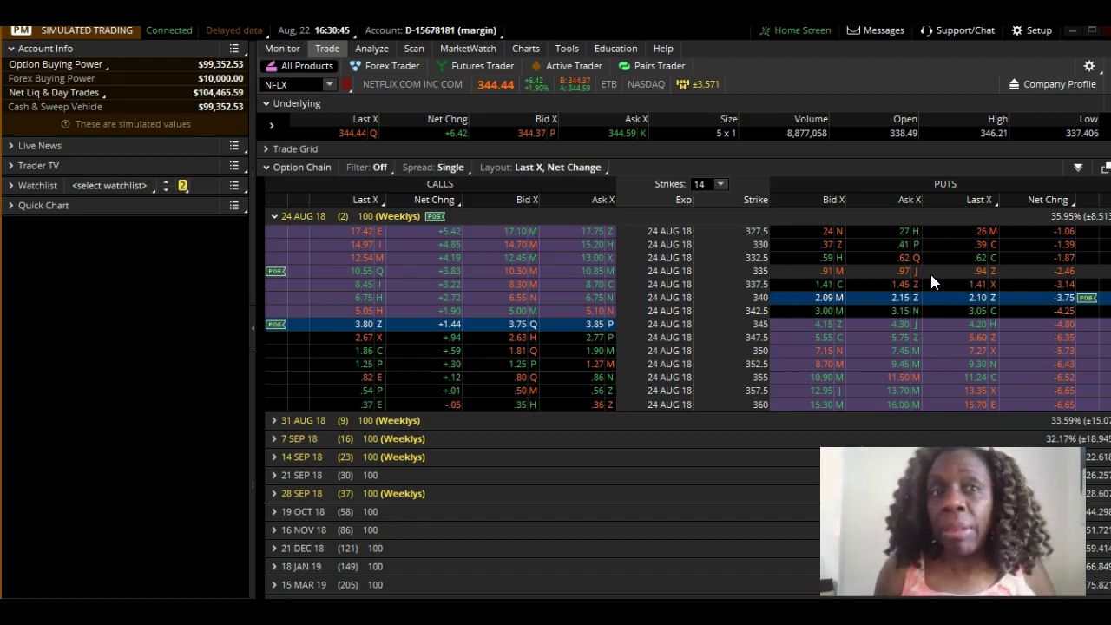
left_click(864, 276)
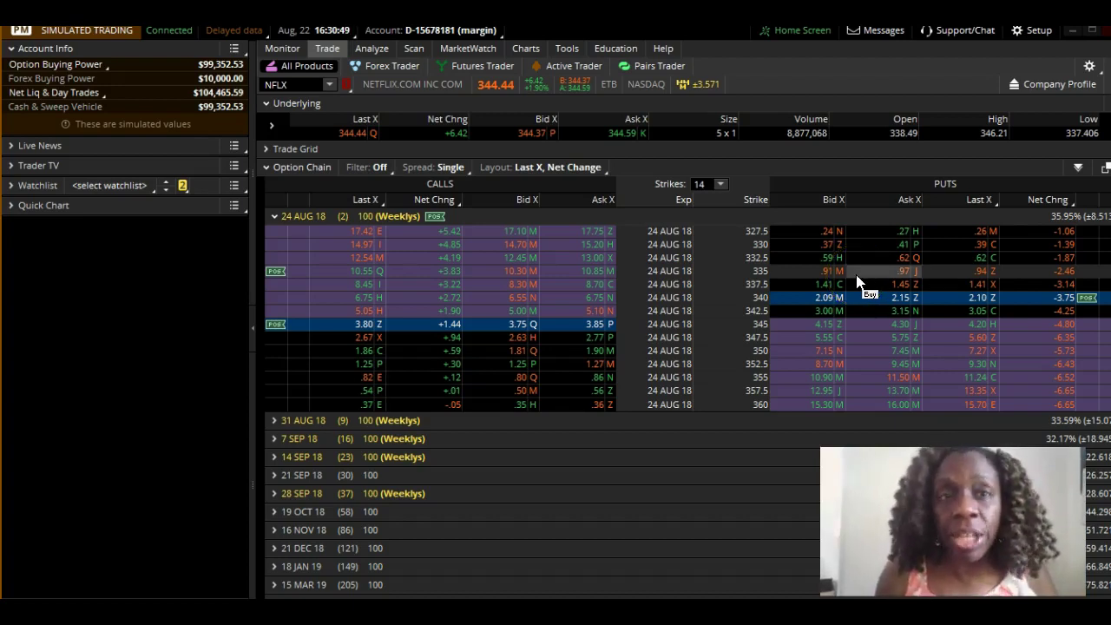
left_click(782, 219)
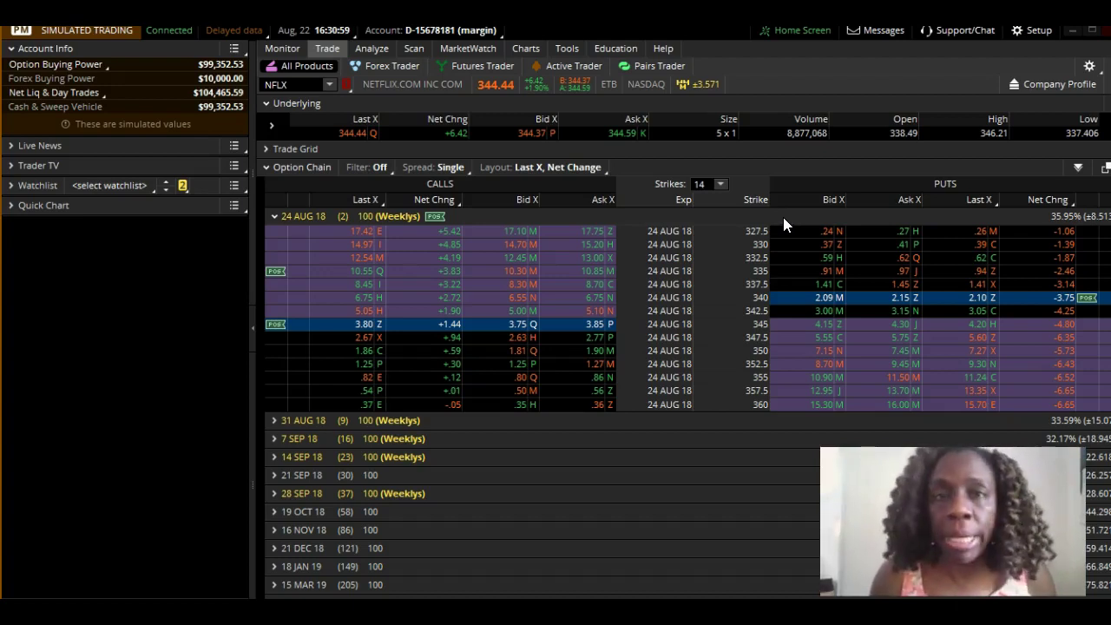
left_click(802, 211)
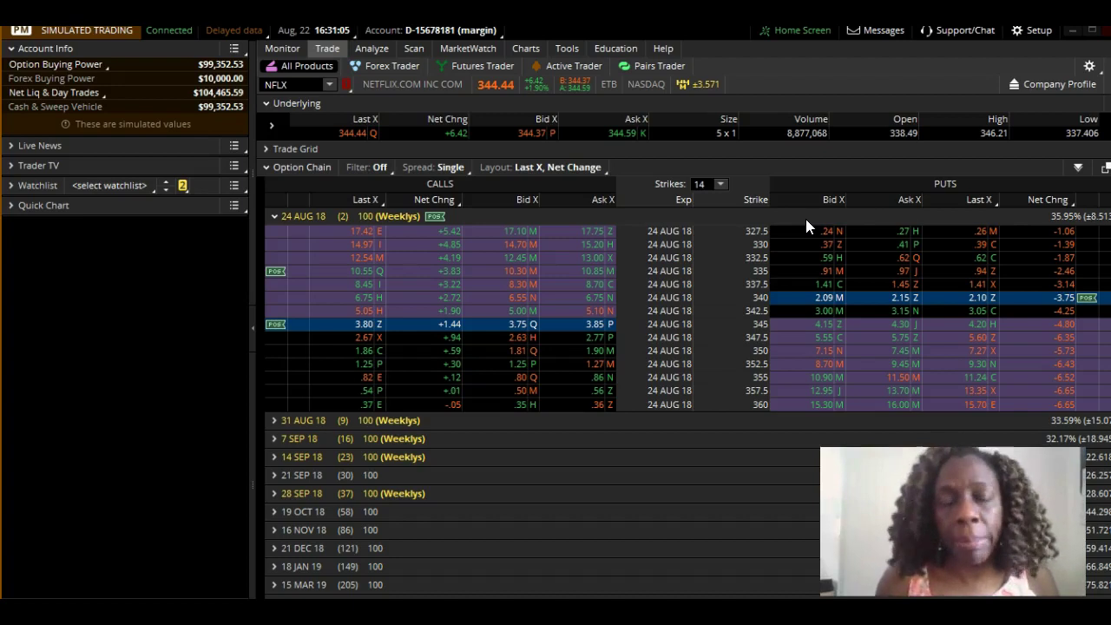
left_click(757, 190)
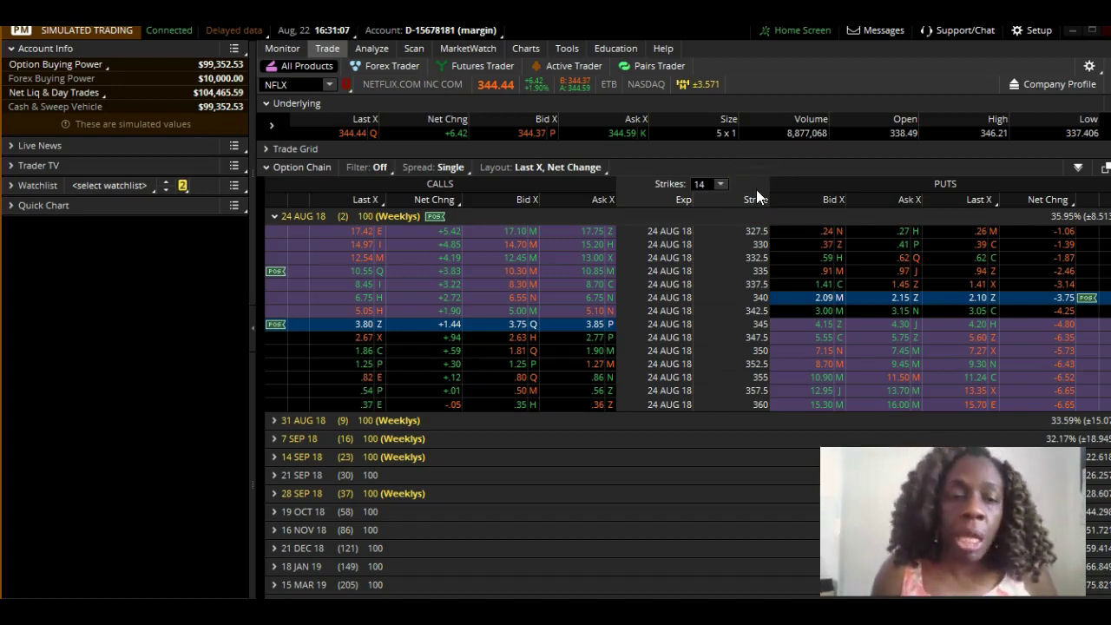